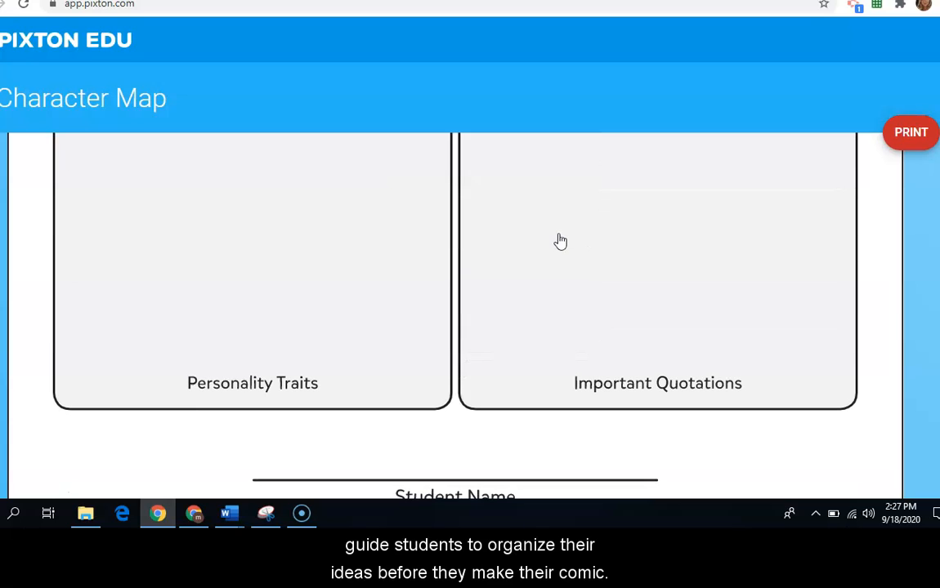
{"action": "scroll", "coordinate": [570, 262], "scroll_direction": "down", "scroll_amount": 1}
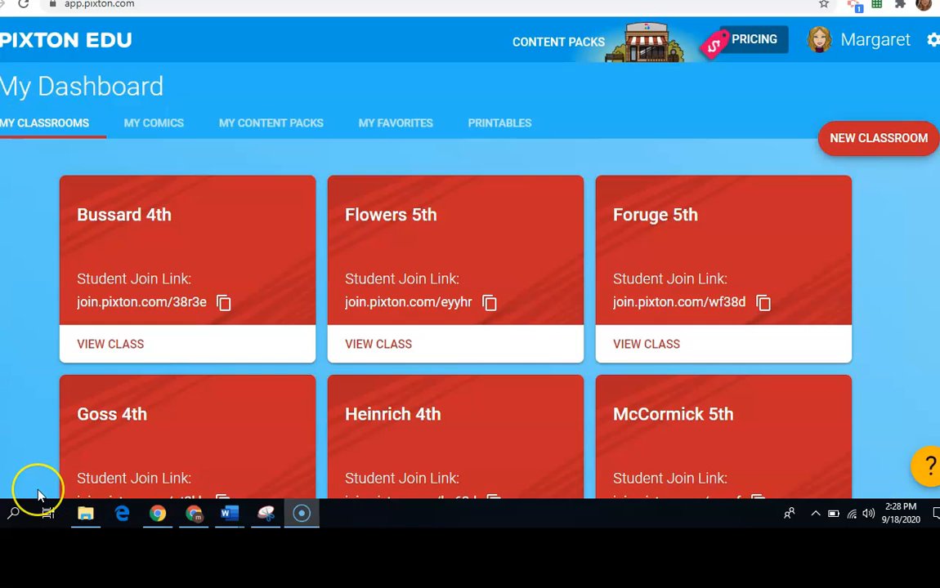
Step: Create a new classroom, name it after the teacher's homeroom, and assign it to 1st Grade
{"action": "left_click", "coordinate": [899, 155]}
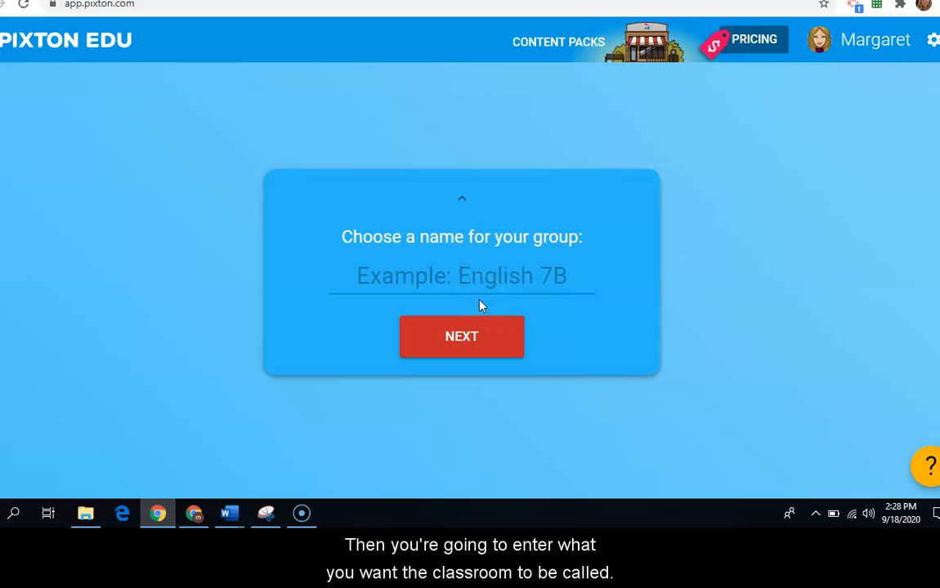
{"action": "type", "text": "Cannon Homeroom"}
{"action": "left_click", "coordinate": [486, 336]}
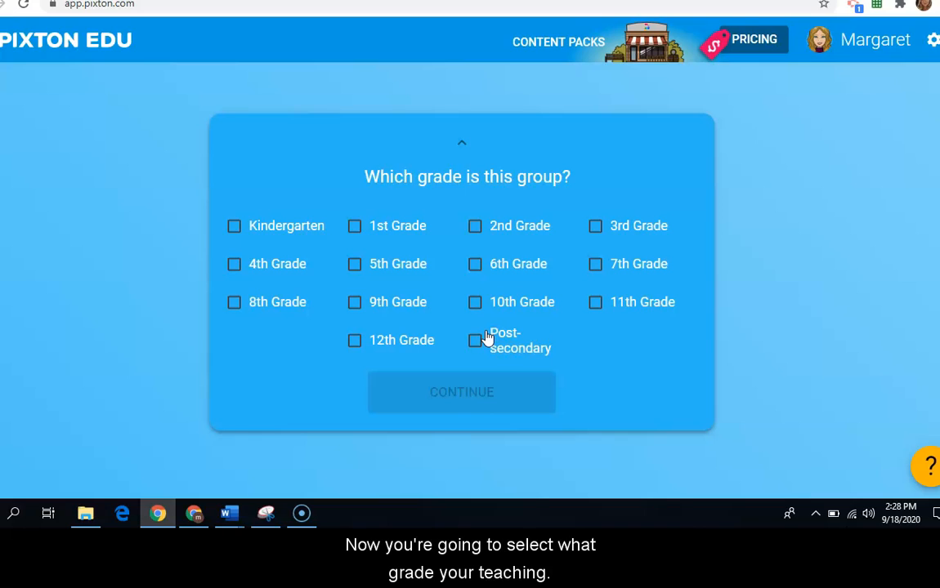
{"action": "left_click", "coordinate": [353, 227]}
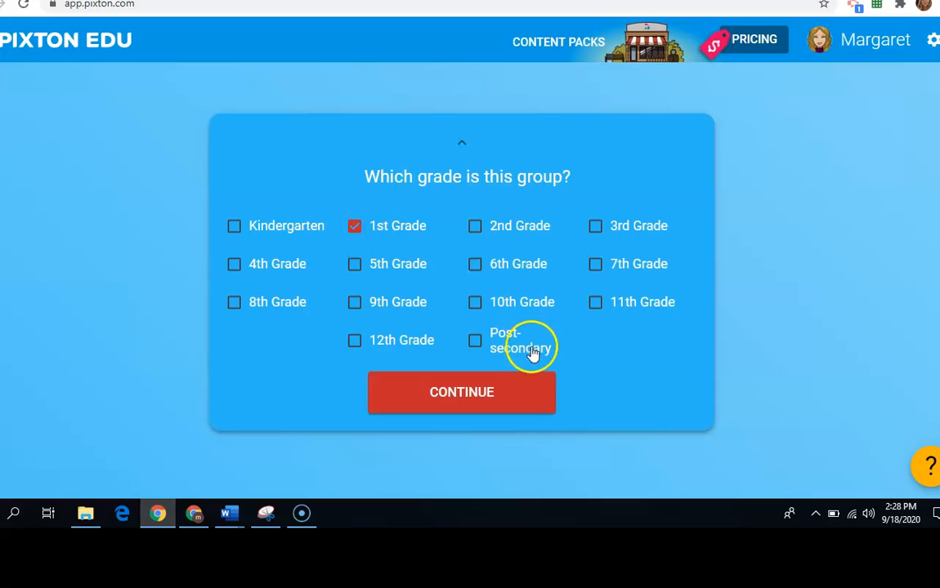
{"action": "left_click", "coordinate": [531, 396]}
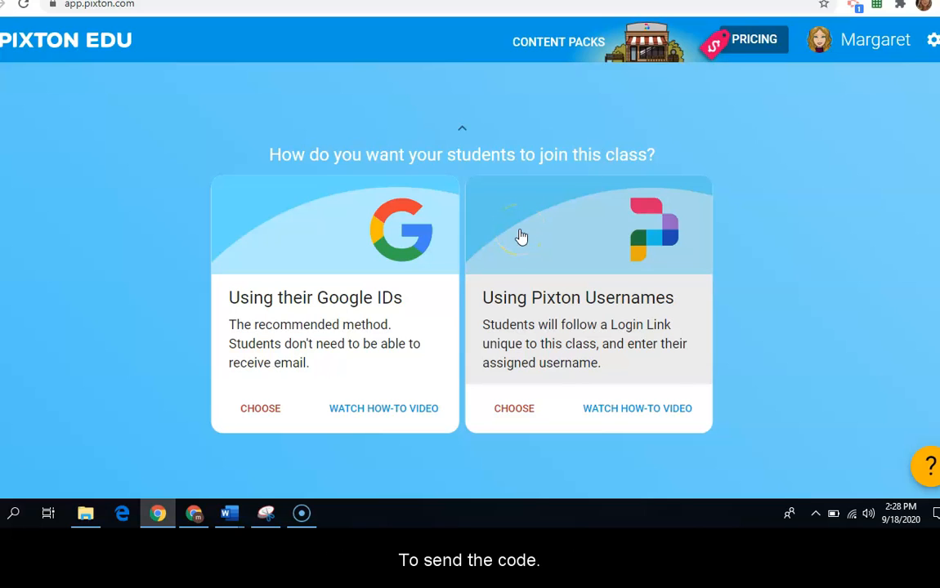
Step: Let students join the class using their Google IDs and copy the student join link
{"action": "left_click", "coordinate": [32, 492]}
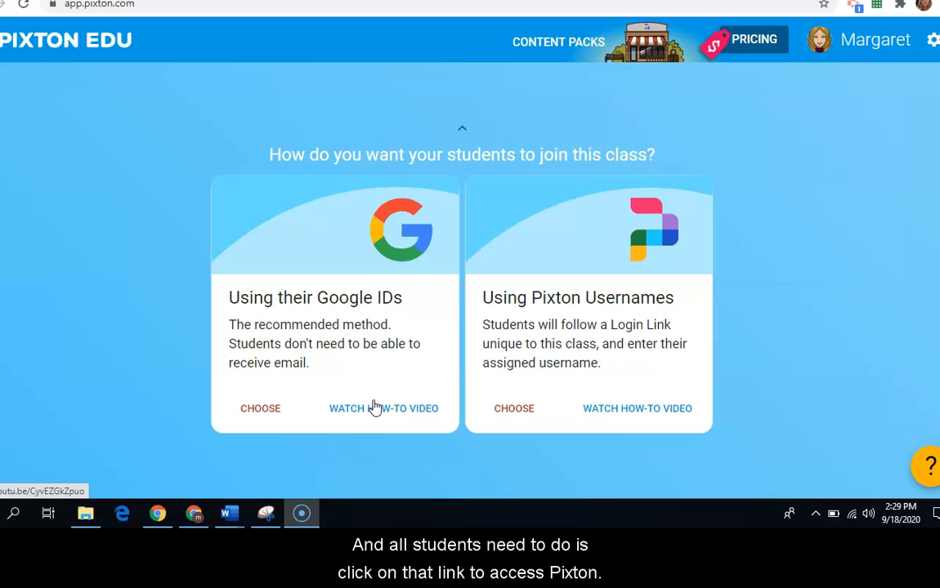
{"action": "left_click", "coordinate": [265, 414]}
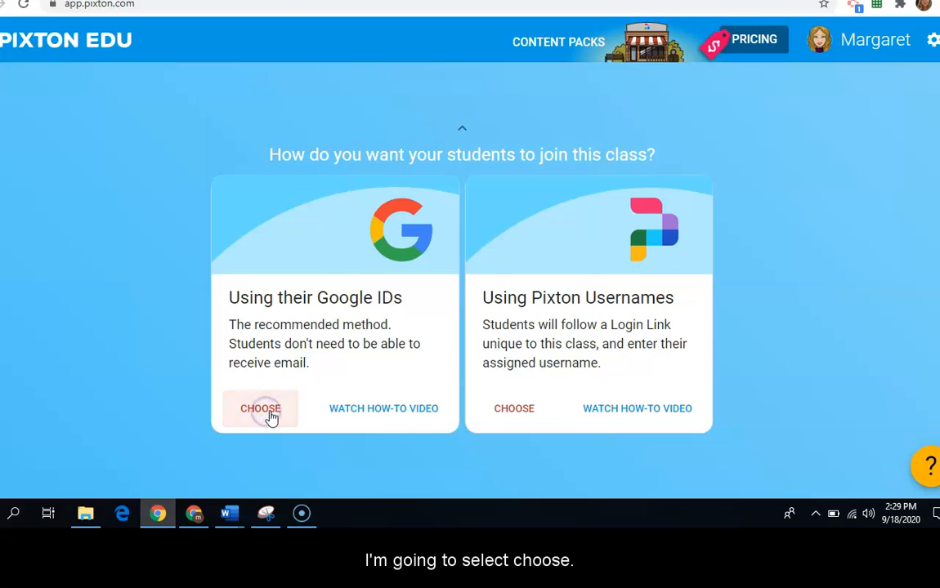
{"action": "left_click", "coordinate": [378, 276]}
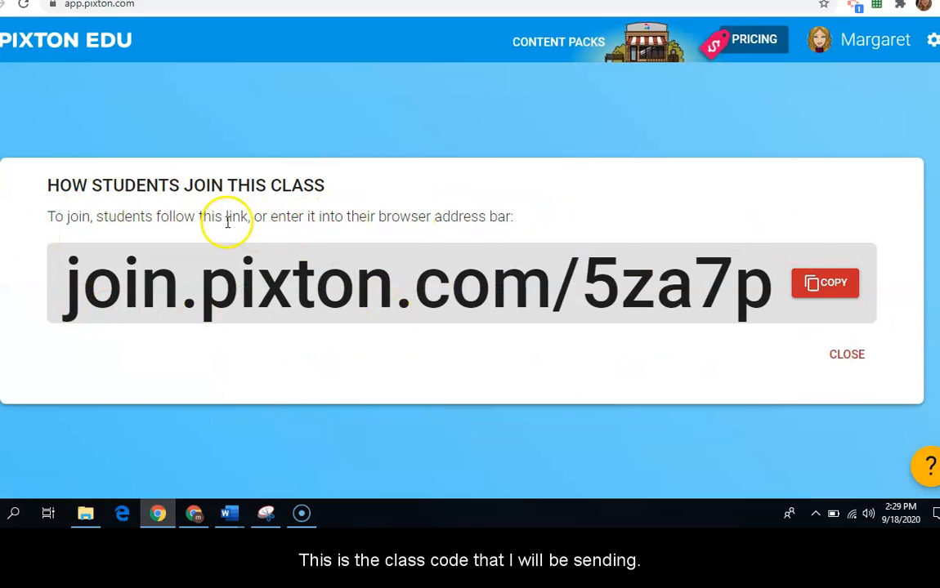
{"action": "left_click", "coordinate": [837, 293]}
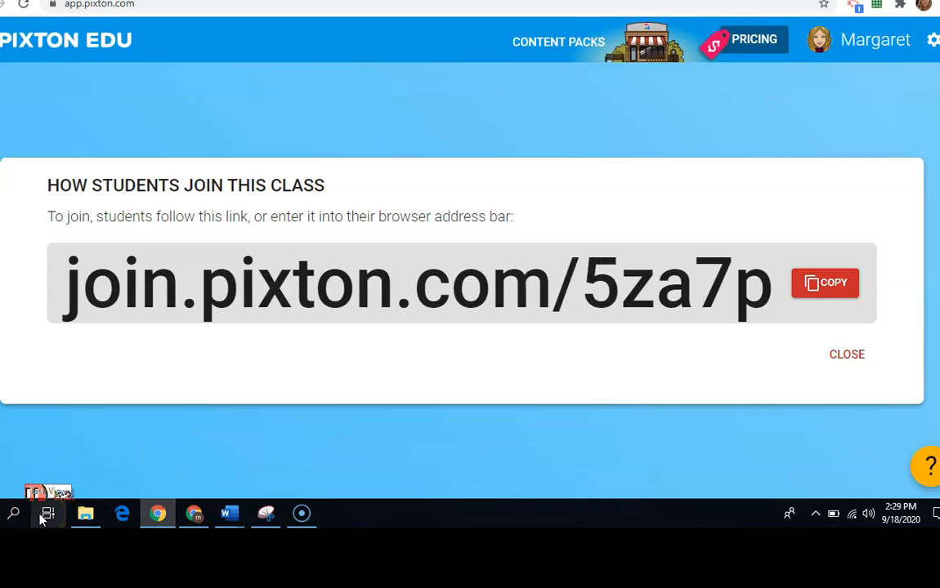
{"action": "mouse_move", "coordinate": [100, 511]}
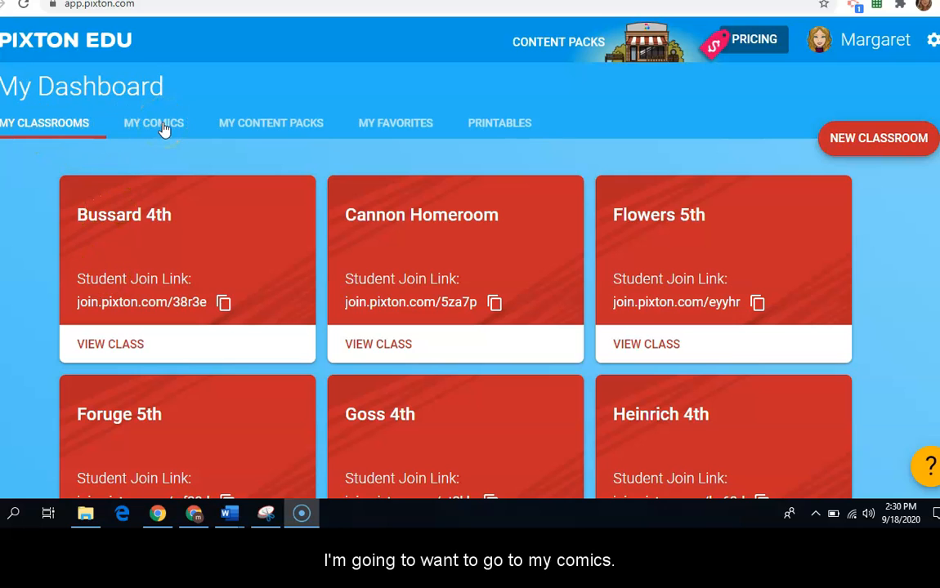
Step: Create a new comic titled "Welcome to Class"
{"action": "left_click", "coordinate": [166, 130]}
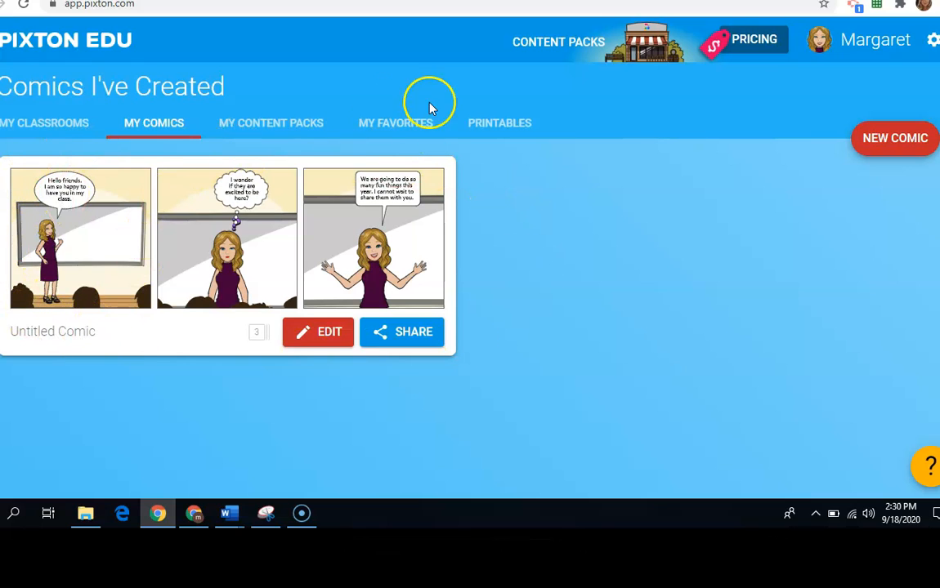
{"action": "left_click", "coordinate": [910, 154]}
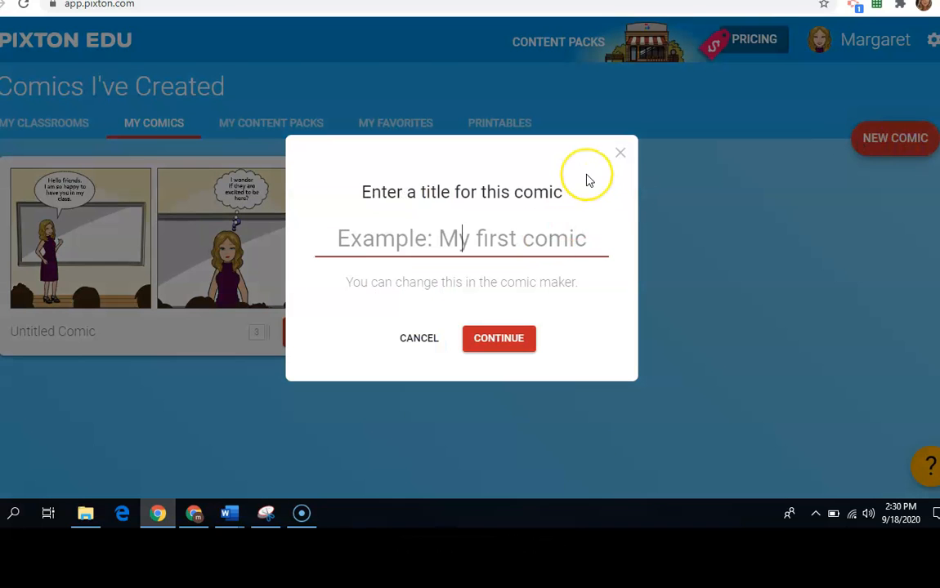
{"action": "type", "text": "Welcome to Class"}
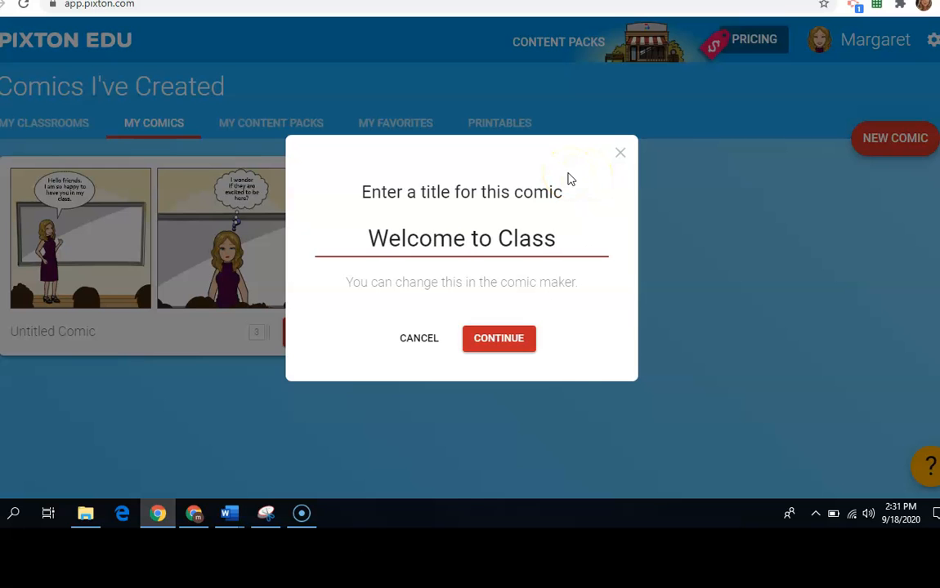
{"action": "left_click", "coordinate": [527, 342]}
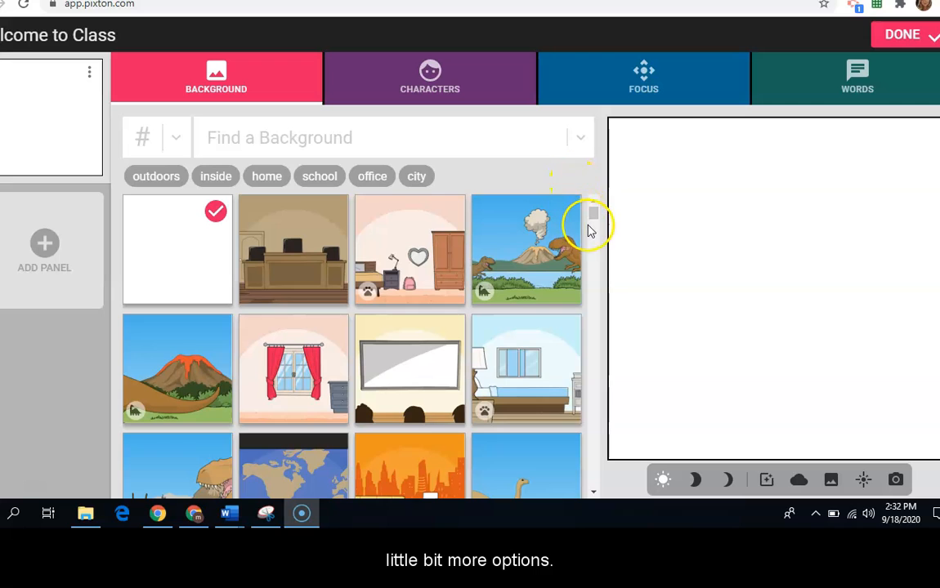
Step: Browse the backgrounds and set the pink bedroom with the heart-shaped mirror and wardrobe for the first panel
{"action": "left_click_drag", "start_coordinate": [593, 211], "coordinate": [597, 217]}
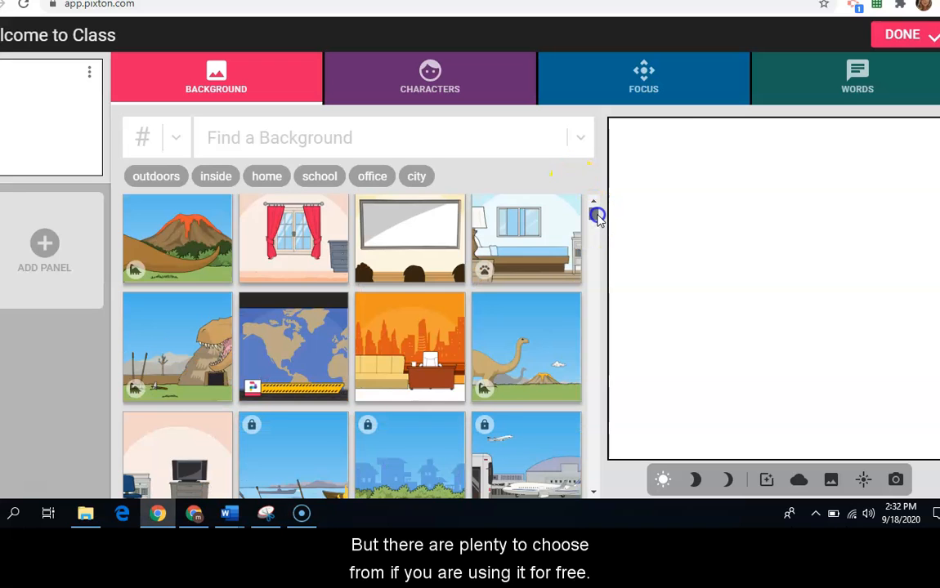
{"action": "scroll", "coordinate": [598, 216], "scroll_direction": "up", "scroll_amount": 2}
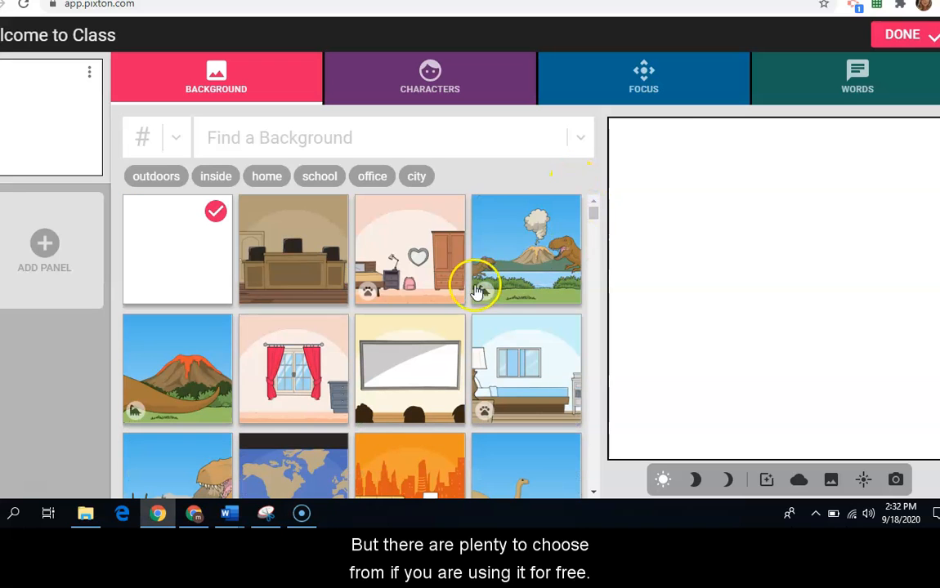
{"action": "left_click_drag", "start_coordinate": [425, 252], "coordinate": [647, 248]}
{"action": "left_click", "coordinate": [425, 254]}
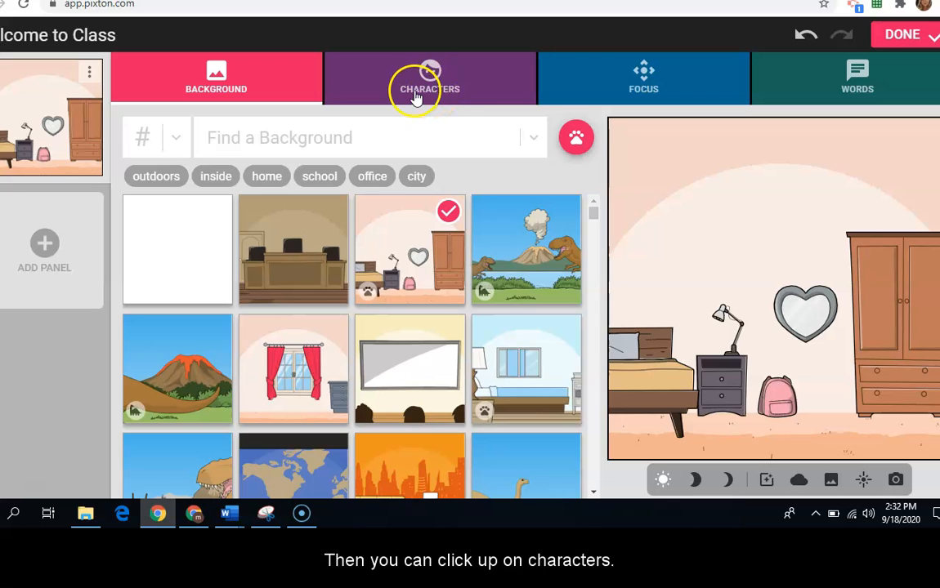
Step: Browse the characters and add the girl with two hair puffs and the white and teal shirt to the panel
{"action": "left_click", "coordinate": [456, 96]}
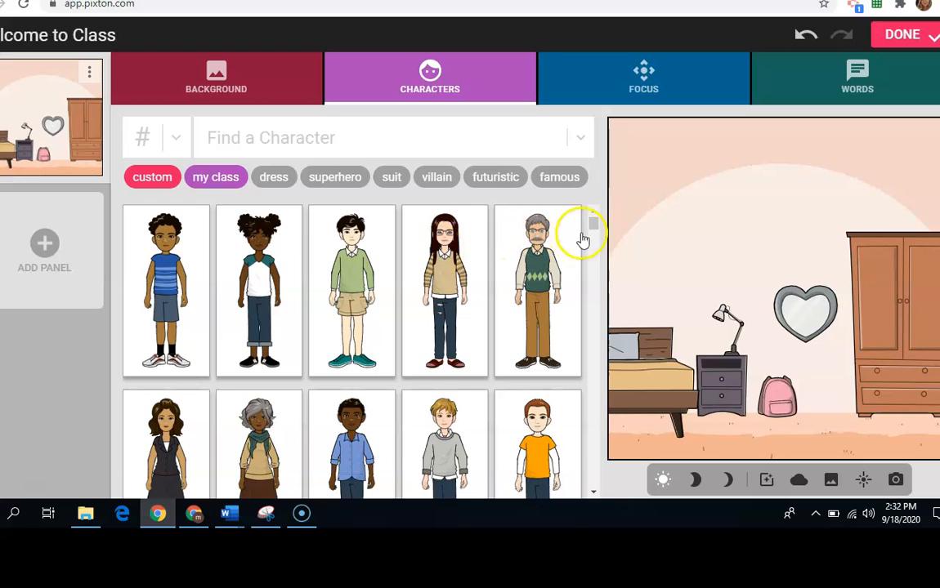
{"action": "scroll", "coordinate": [597, 223], "scroll_direction": "down", "scroll_amount": 5}
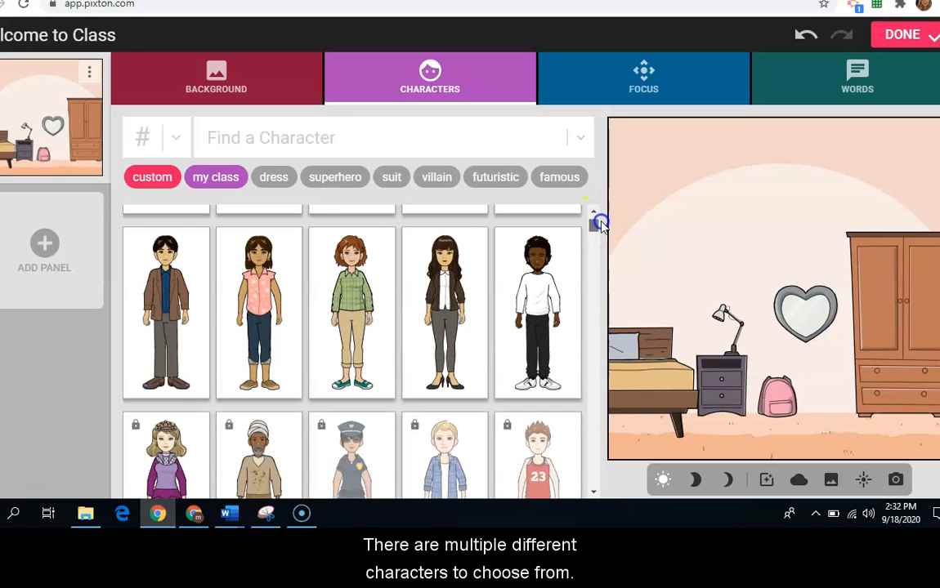
{"action": "left_click_drag", "start_coordinate": [598, 223], "coordinate": [600, 219]}
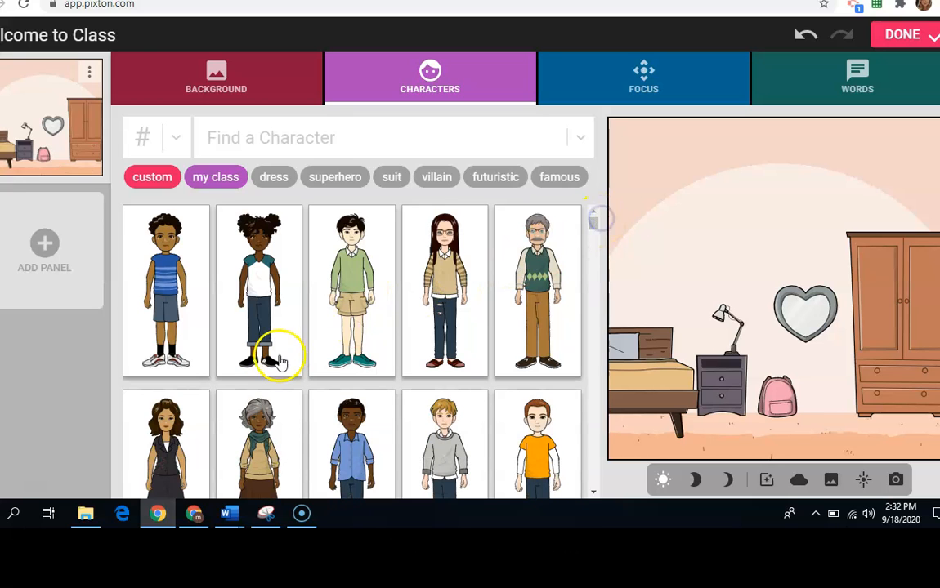
{"action": "left_click", "coordinate": [248, 290]}
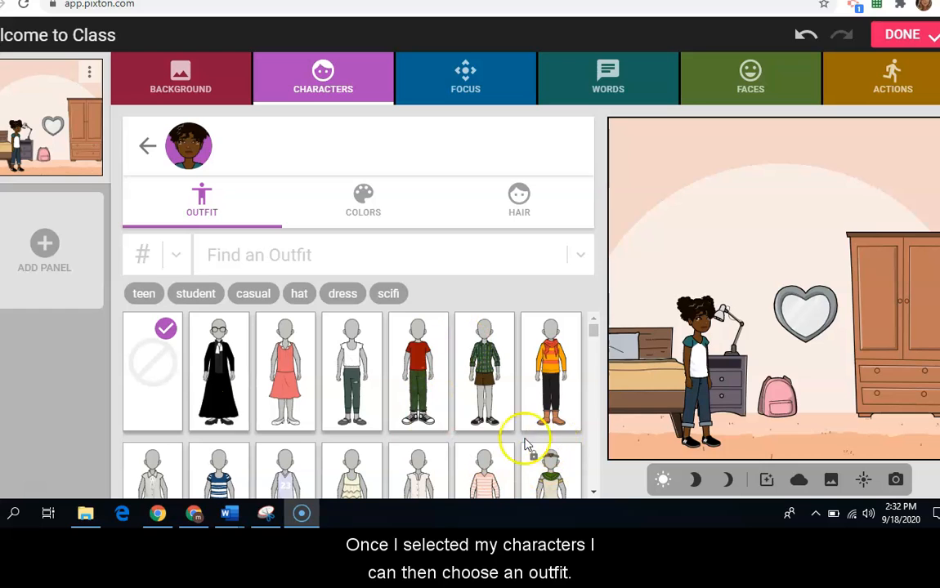
Step: Restyle the girl with the coral sleeveless dress, the second-darkest skin tone and the long hair with a braid across the top
{"action": "left_click", "coordinate": [296, 376]}
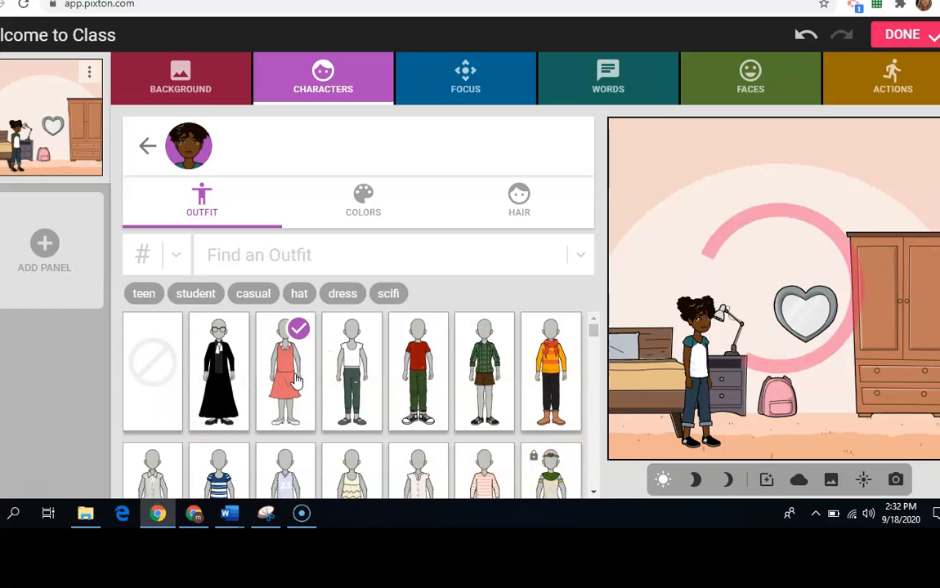
{"action": "left_click", "coordinate": [376, 214]}
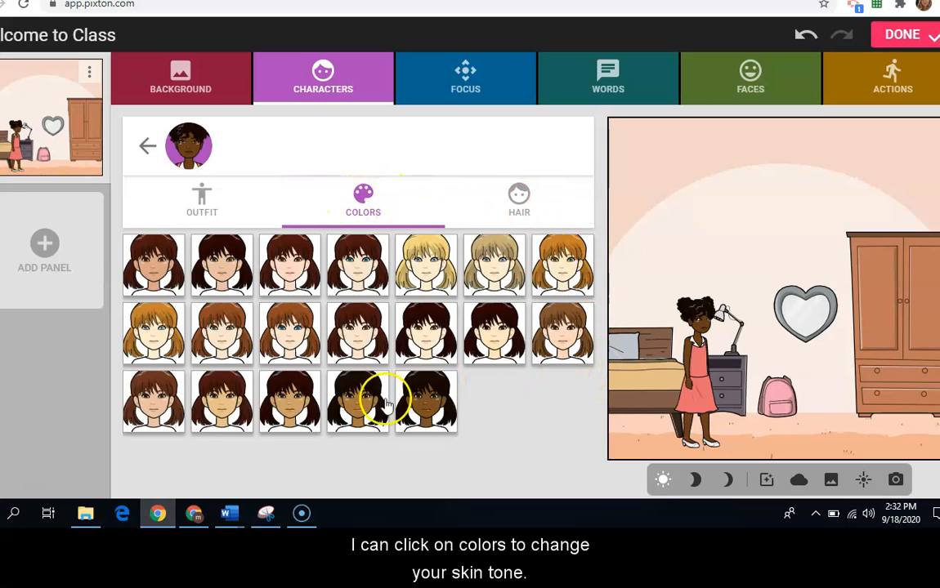
{"action": "left_click", "coordinate": [358, 408]}
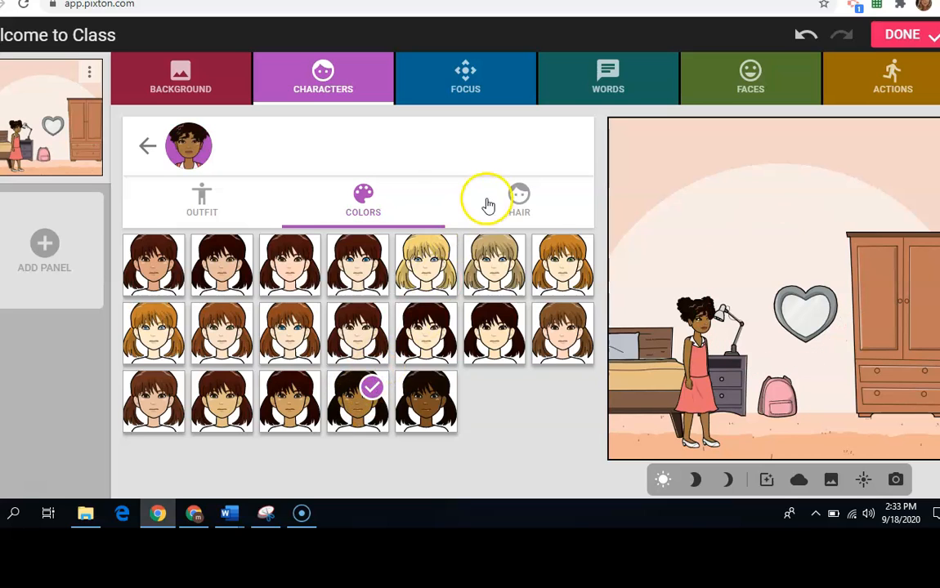
{"action": "left_click", "coordinate": [539, 210]}
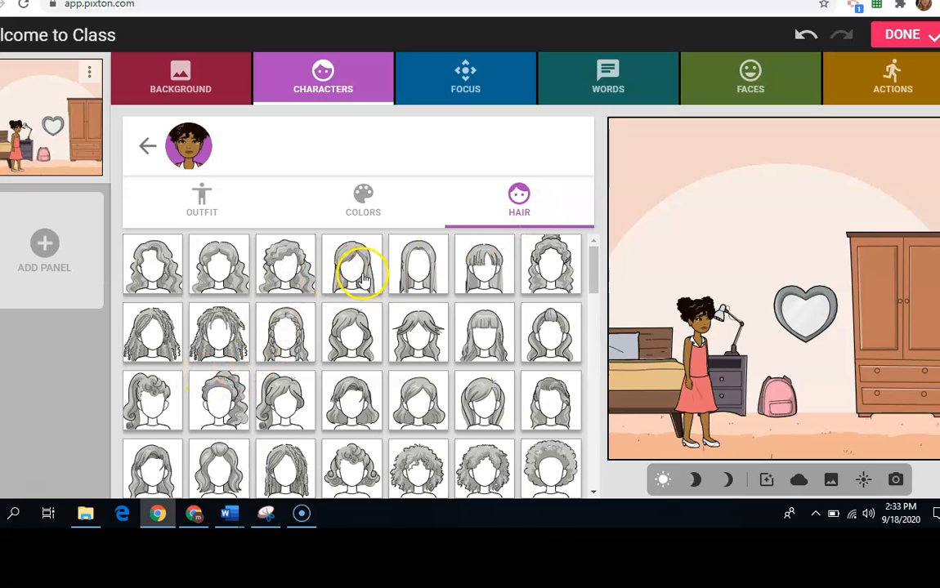
{"action": "left_click", "coordinate": [281, 347]}
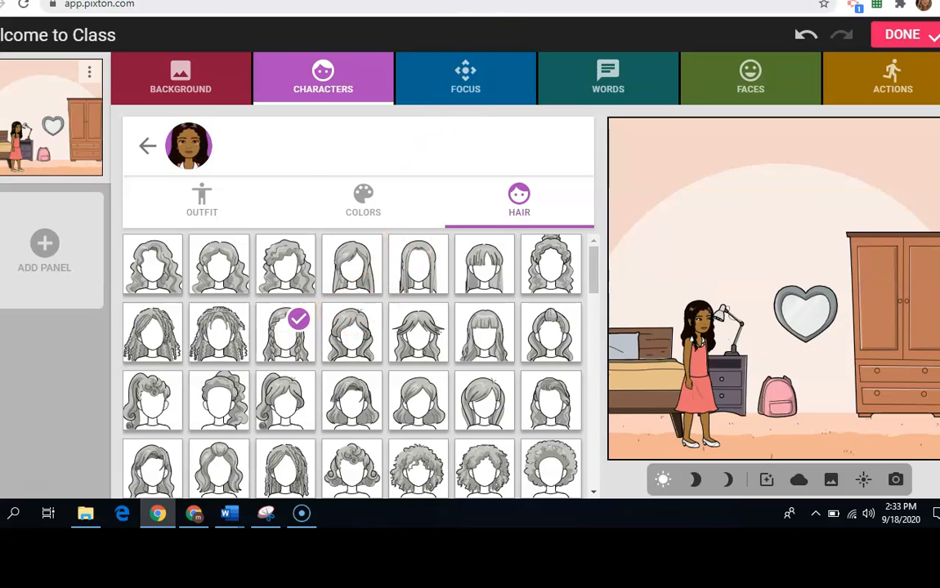
Step: Add the grey-haired man in the green vest and restyle him with a dark jacket, grey trousers, a darker skin tone and short cropped hair
{"action": "left_click", "coordinate": [316, 85]}
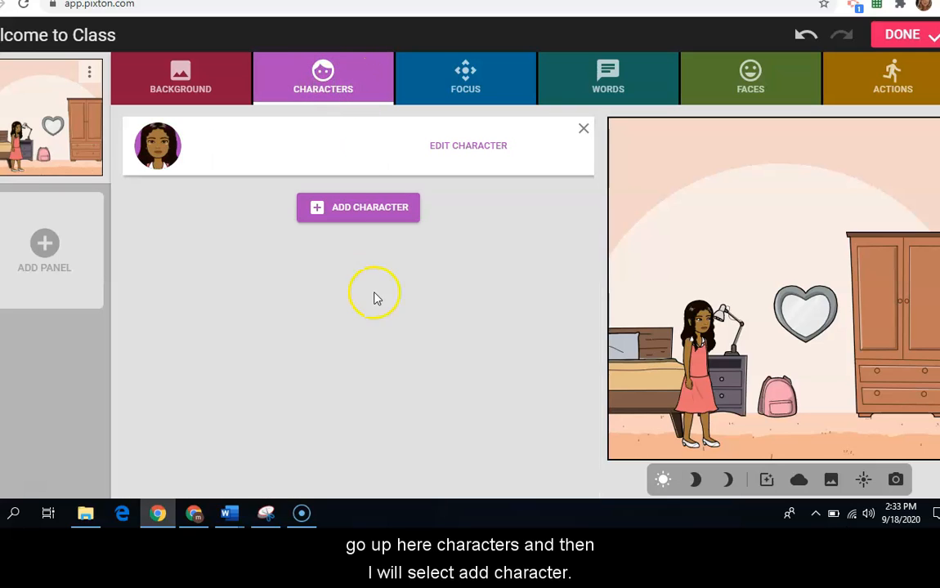
{"action": "left_click", "coordinate": [378, 209]}
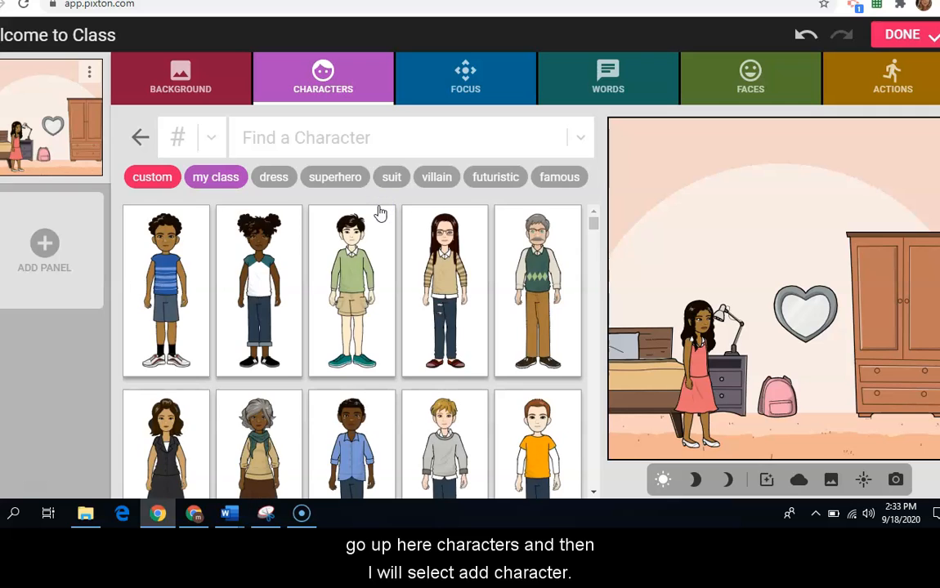
{"action": "left_click", "coordinate": [536, 265]}
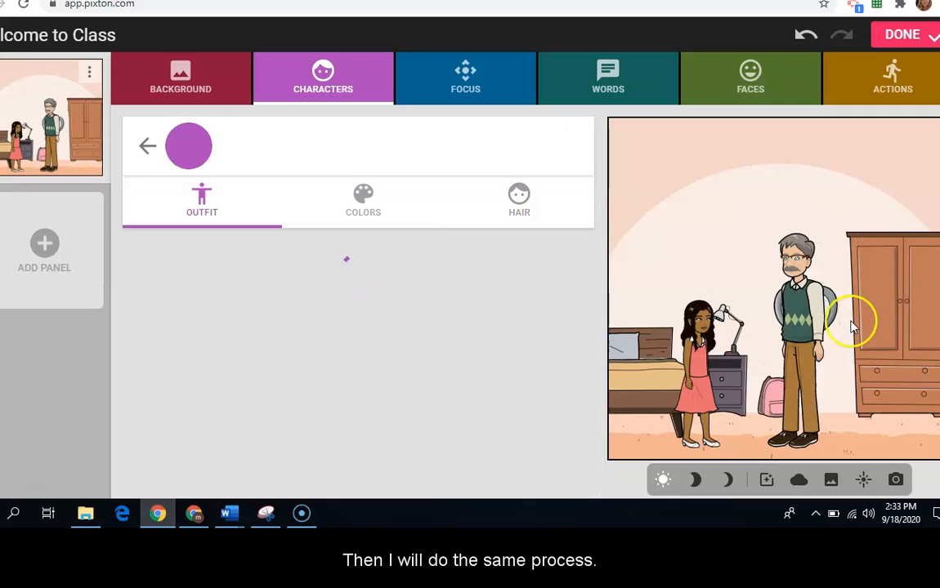
{"action": "left_click", "coordinate": [430, 263]}
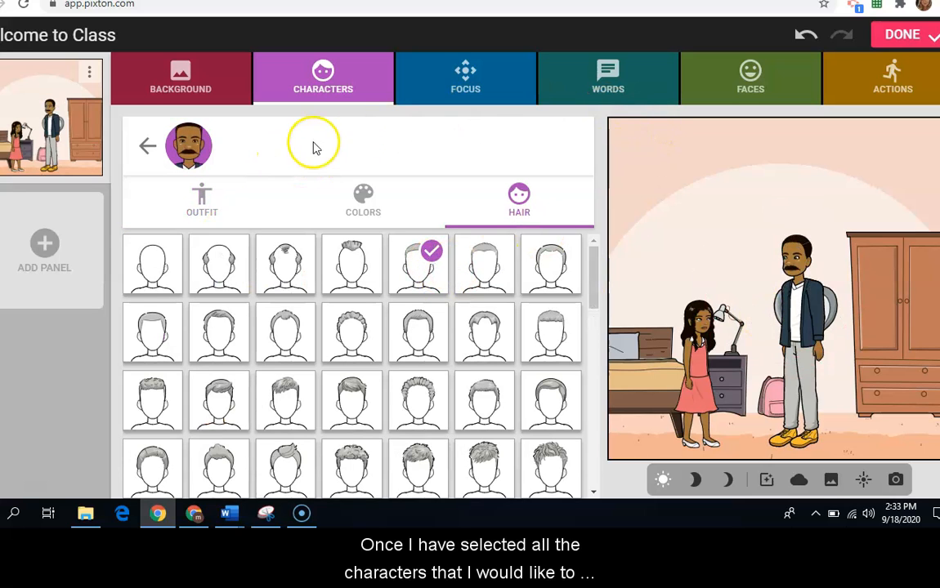
Step: Try focus layouts C and F, and settle on layout A with both characters standing at full length
{"action": "left_click", "coordinate": [462, 80]}
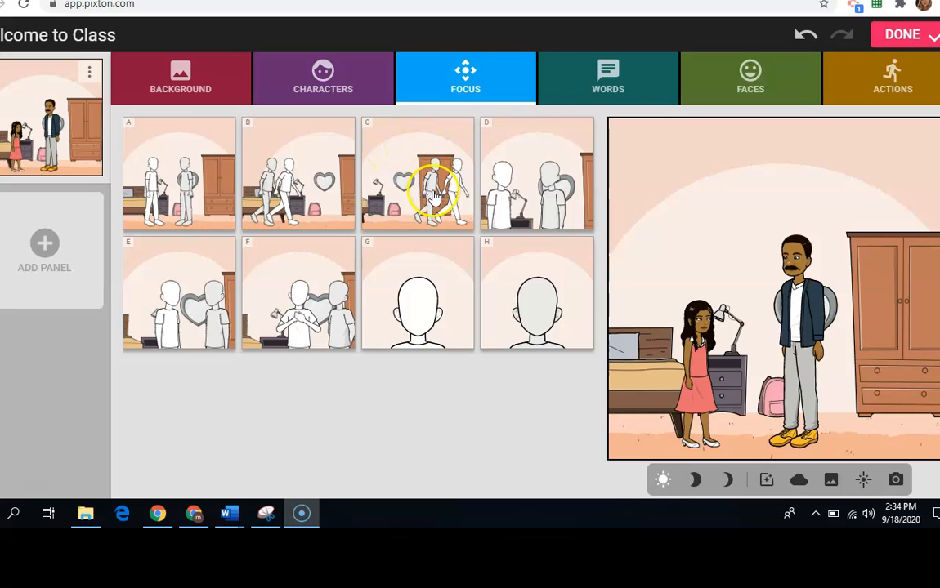
{"action": "left_click", "coordinate": [436, 196]}
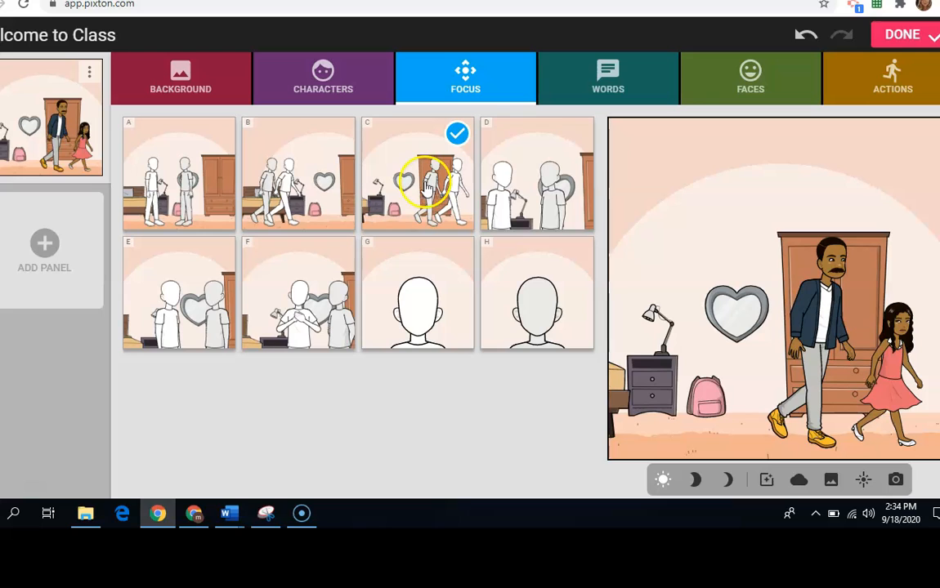
{"action": "left_click", "coordinate": [302, 306]}
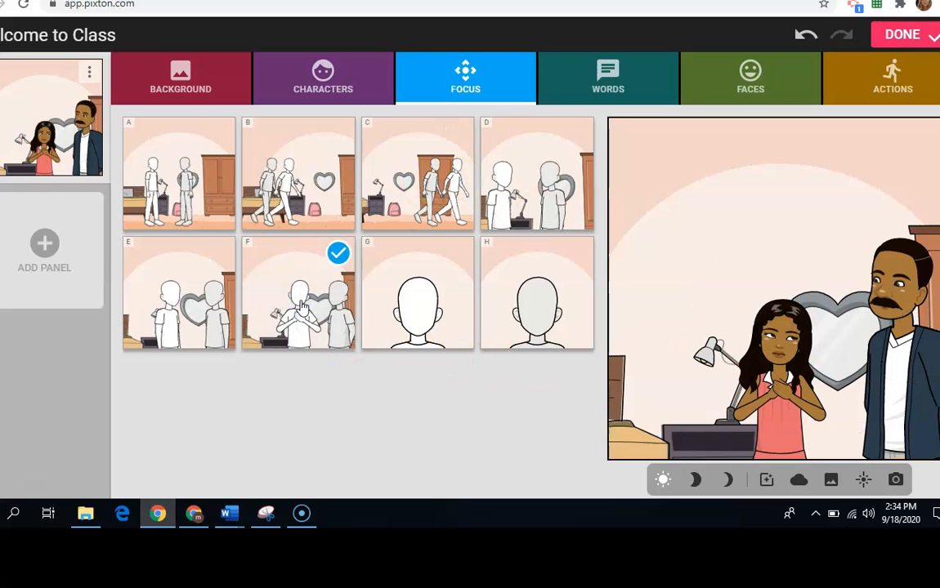
{"action": "left_click", "coordinate": [176, 217]}
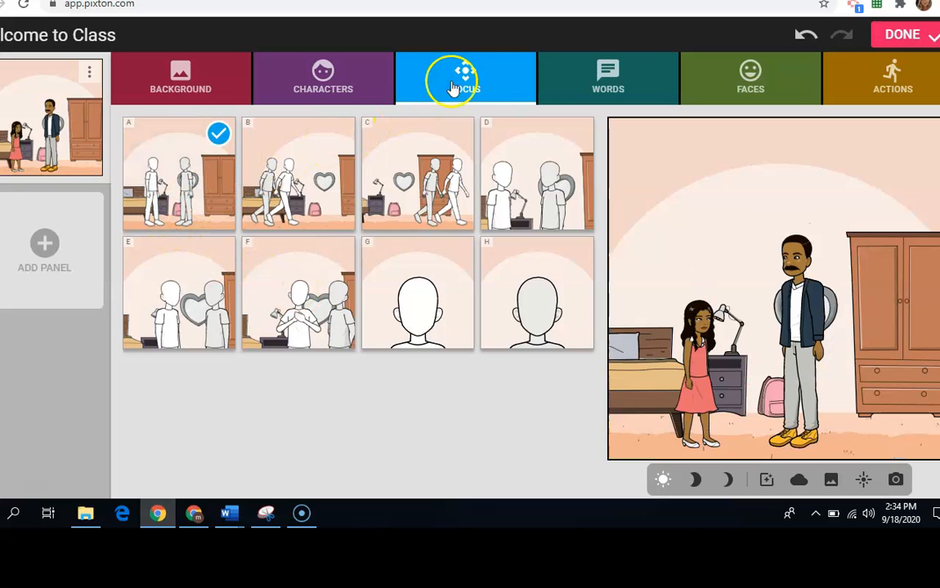
Step: Give the man the speech line "Good morning."
{"action": "left_click", "coordinate": [629, 78]}
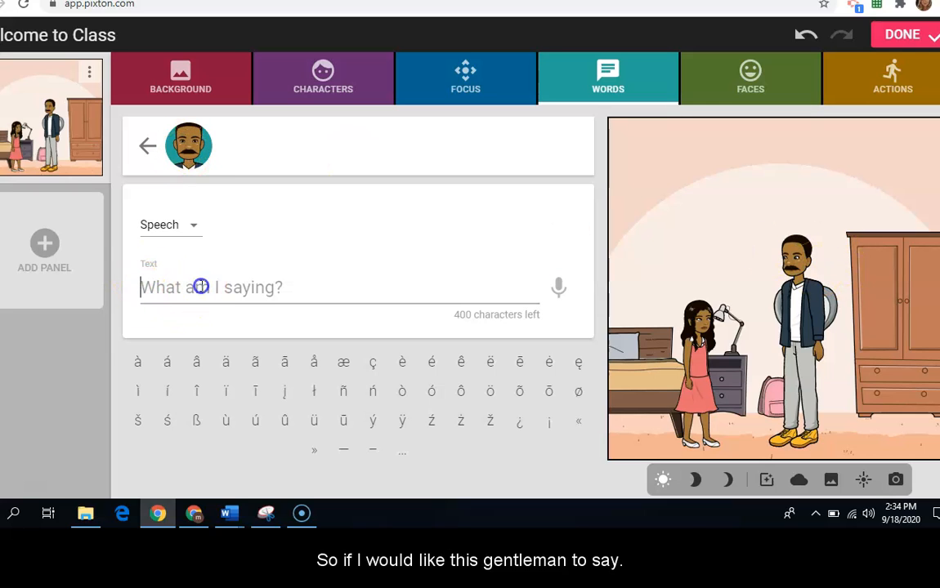
{"action": "type", "text": "Good morning."}
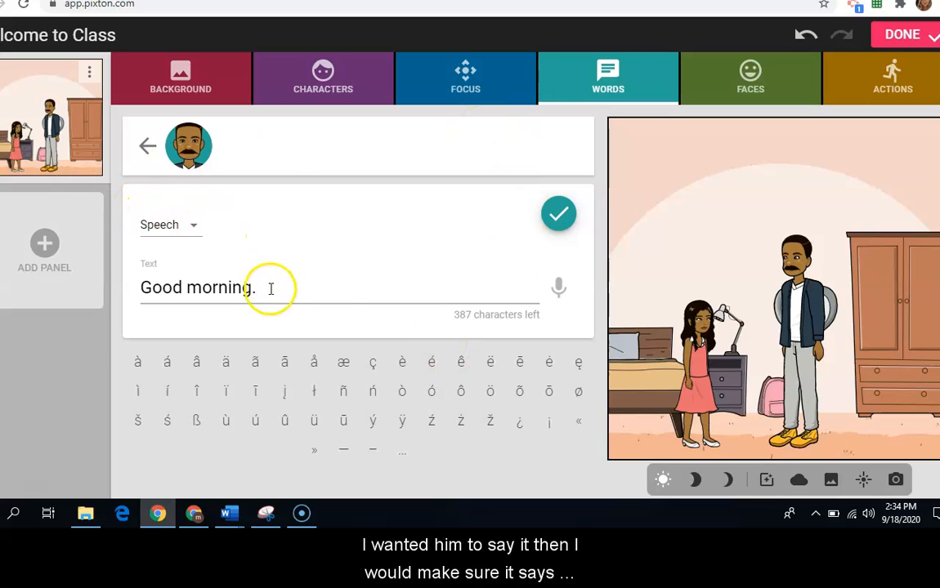
Step: Try the Thought, Shout and Whisper bubble types on the man's line, and return it to Speech
{"action": "left_click", "coordinate": [195, 232]}
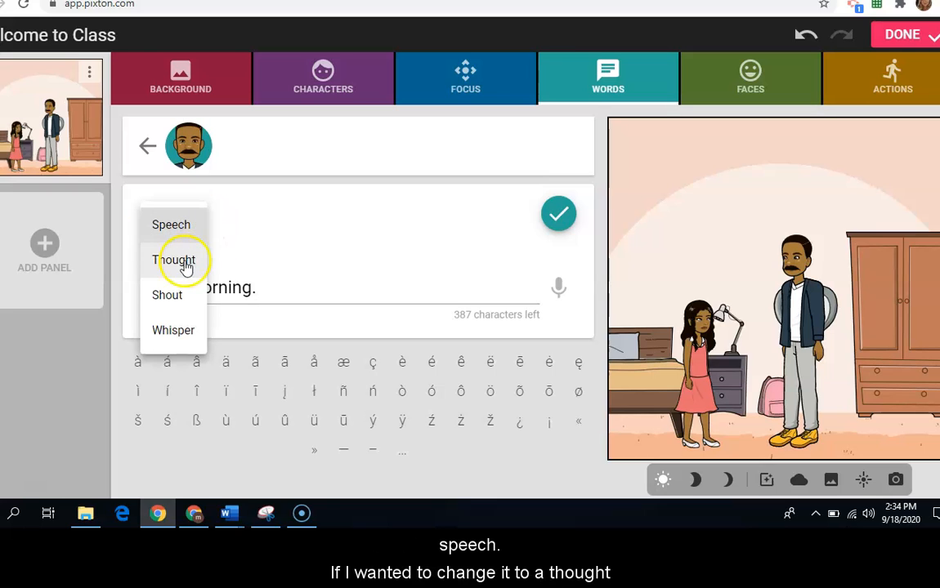
{"action": "left_click", "coordinate": [181, 260]}
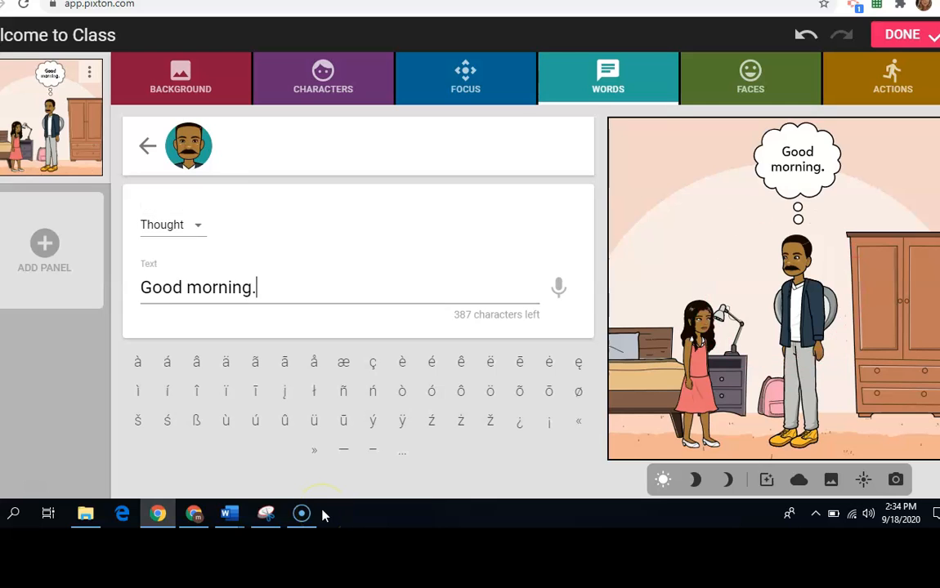
{"action": "left_click", "coordinate": [178, 229]}
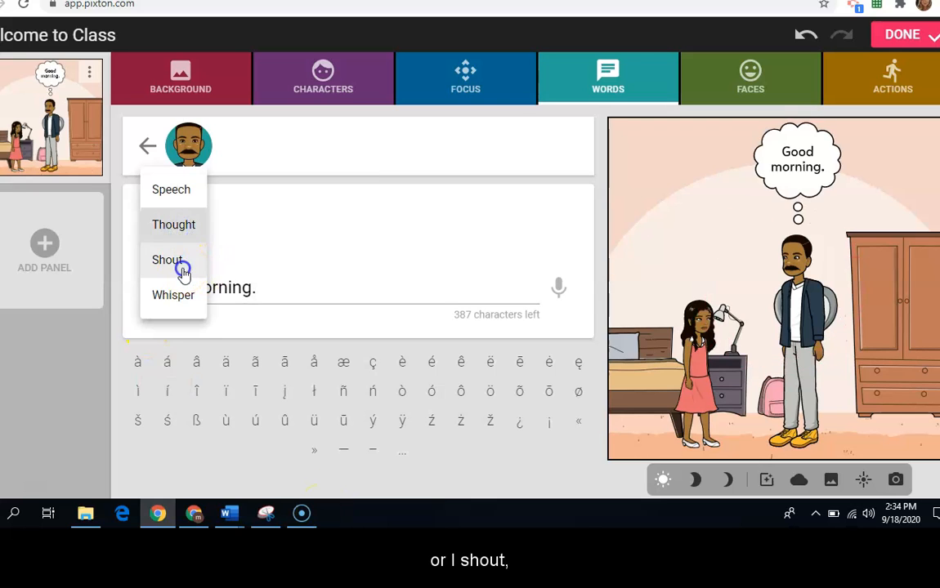
{"action": "left_click", "coordinate": [182, 268]}
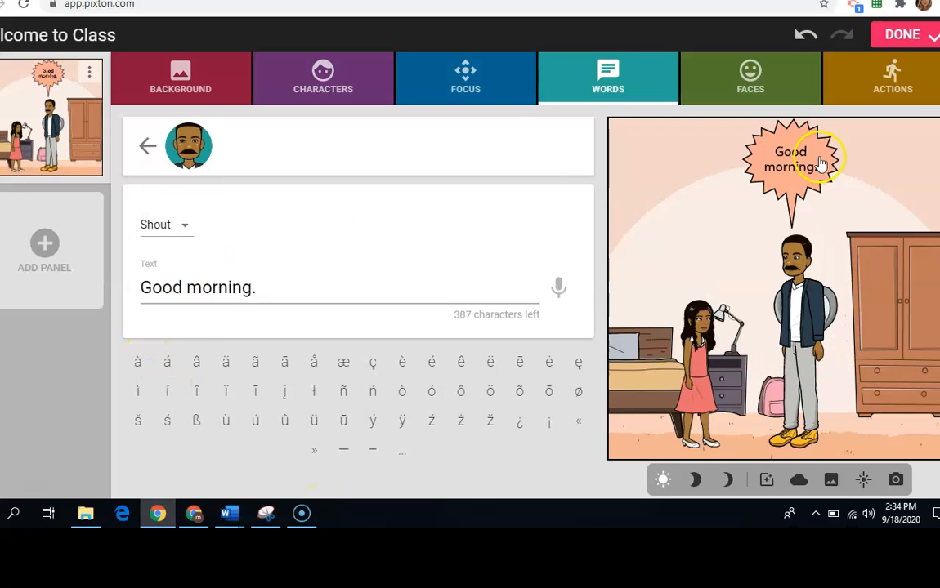
{"action": "left_click", "coordinate": [178, 226]}
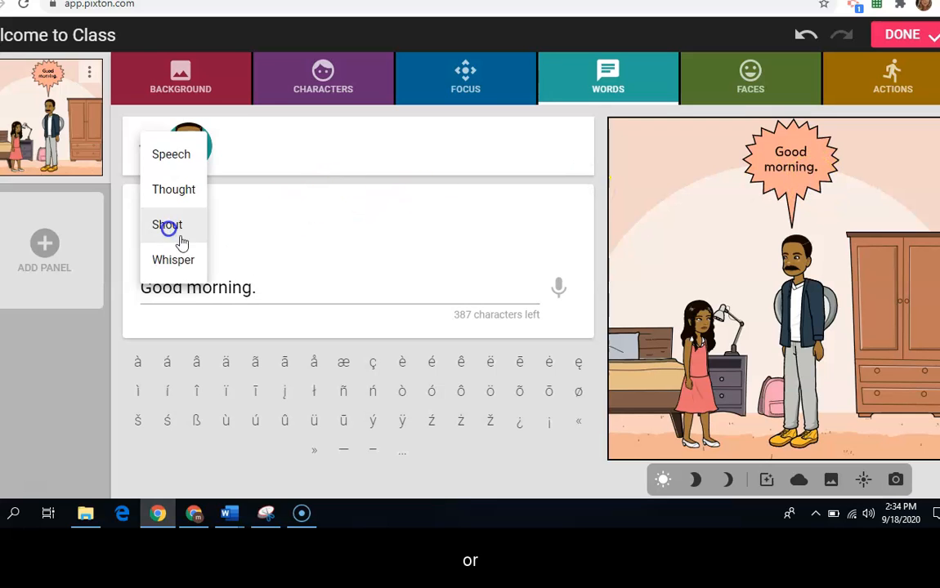
{"action": "left_click", "coordinate": [185, 262]}
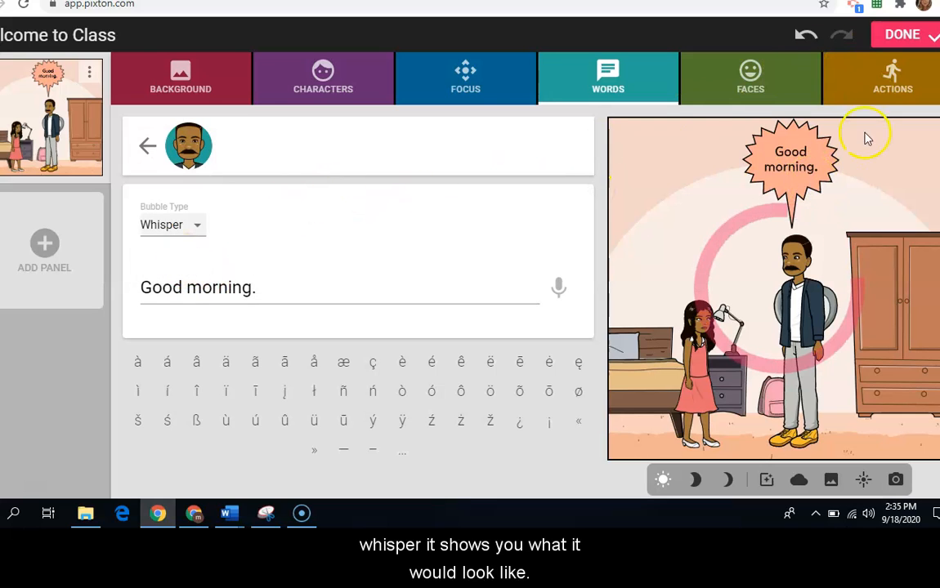
{"action": "left_click", "coordinate": [199, 226]}
{"action": "left_click", "coordinate": [171, 120]}
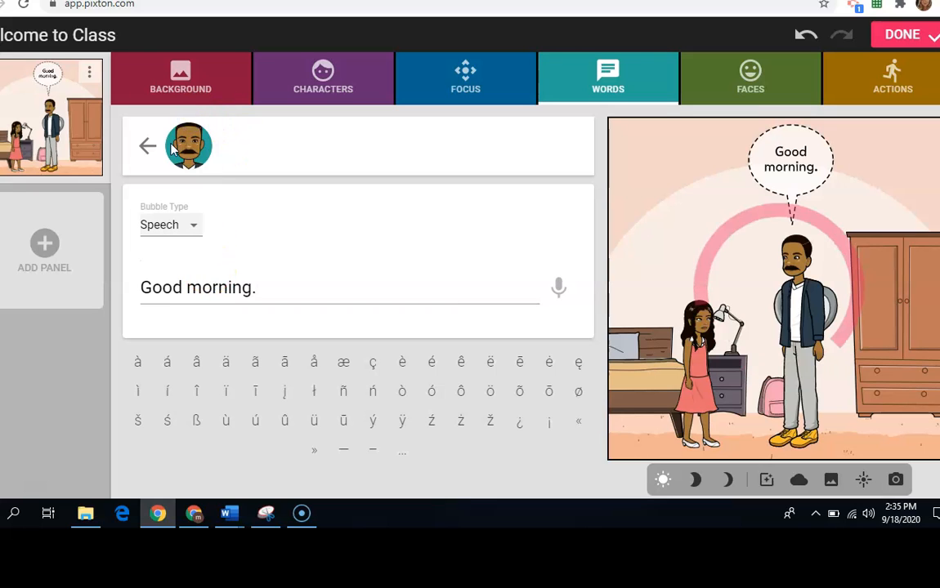
Step: Give the girl the speech line "Good morning father."
{"action": "left_click", "coordinate": [683, 395]}
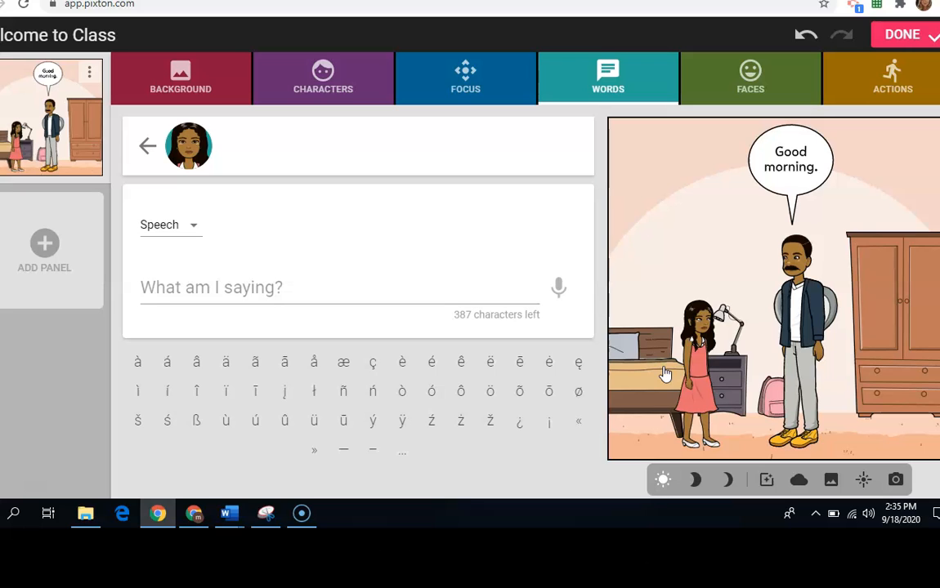
{"action": "type", "text": "Good morning father."}
{"action": "left_click", "coordinate": [557, 215]}
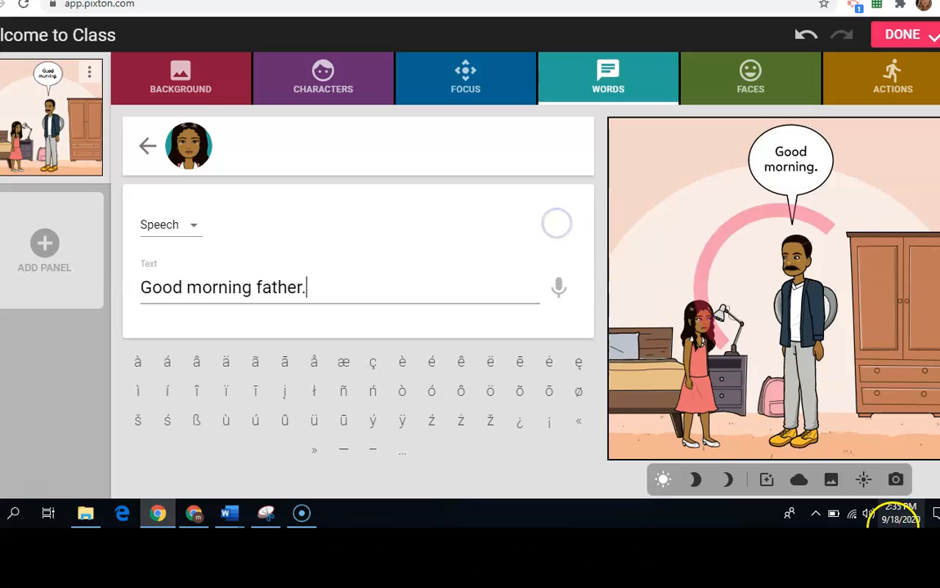
Step: Reposition the girl slightly farther back from the man, between the bed and the nightstand
{"action": "left_click", "coordinate": [699, 299]}
{"action": "left_click_drag", "start_coordinate": [699, 299], "coordinate": [658, 306]}
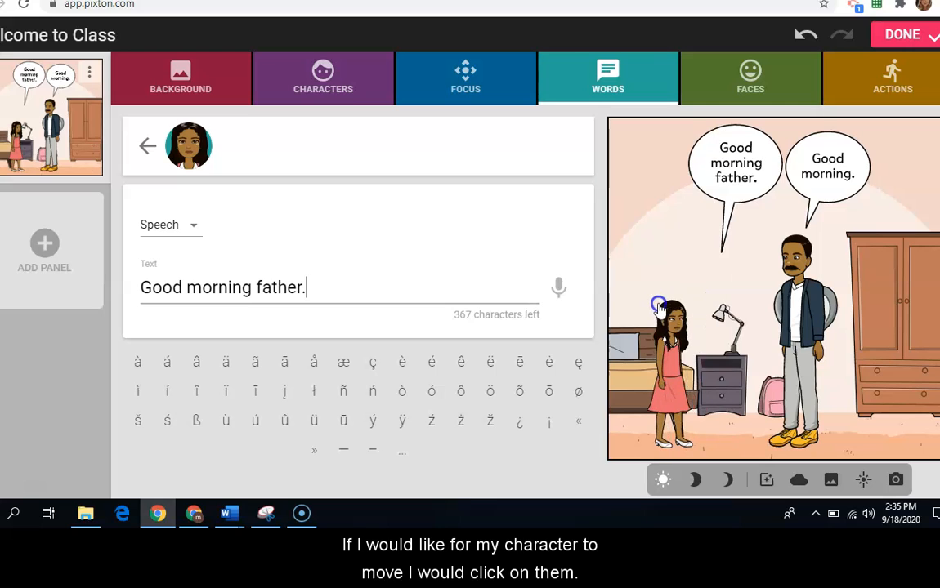
{"action": "left_click", "coordinate": [675, 374]}
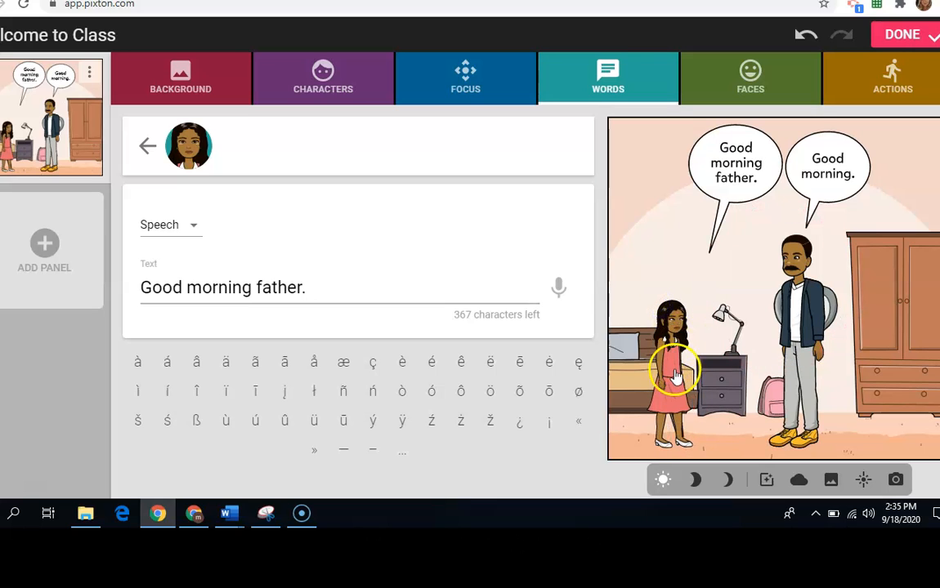
{"action": "mouse_move", "coordinate": [675, 374]}
{"action": "left_mouse_down"}
{"action": "mouse_move", "coordinate": [701, 333]}
{"action": "mouse_move", "coordinate": [712, 337]}
{"action": "mouse_move", "coordinate": [705, 333]}
{"action": "mouse_move", "coordinate": [675, 366]}
{"action": "left_mouse_up"}
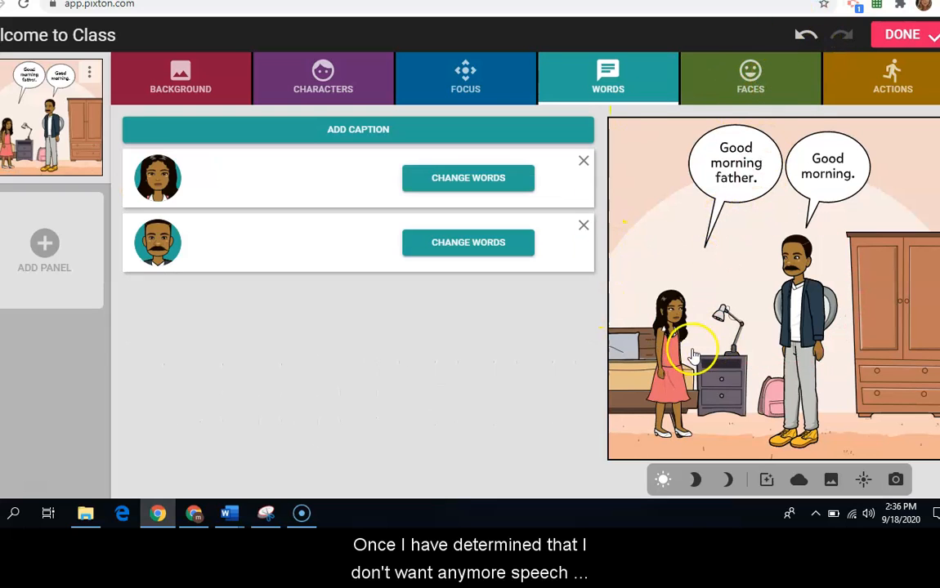
{"action": "left_click_drag", "start_coordinate": [663, 365], "coordinate": [685, 364]}
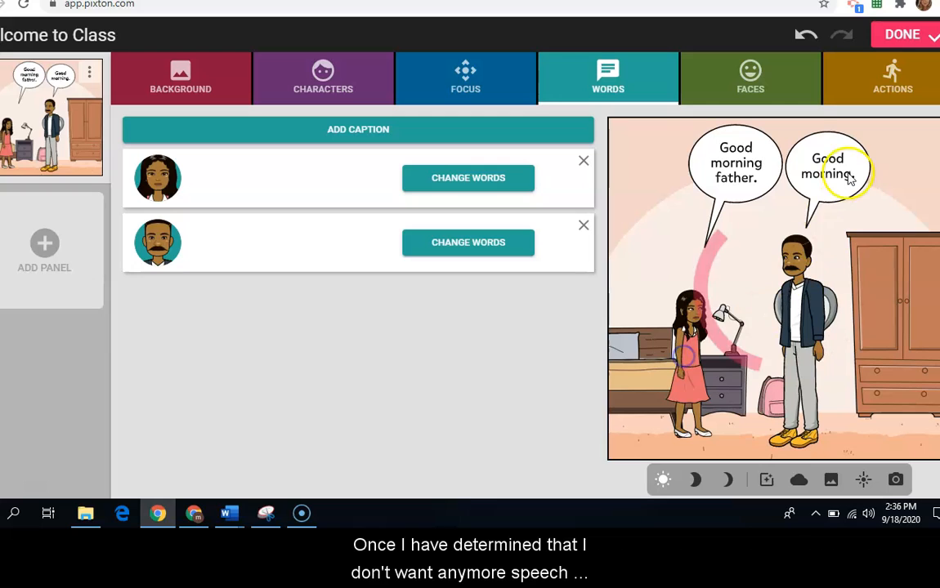
Step: Look at the facial expressions offered for the characters, and leave them without saving a change
{"action": "left_click", "coordinate": [791, 94]}
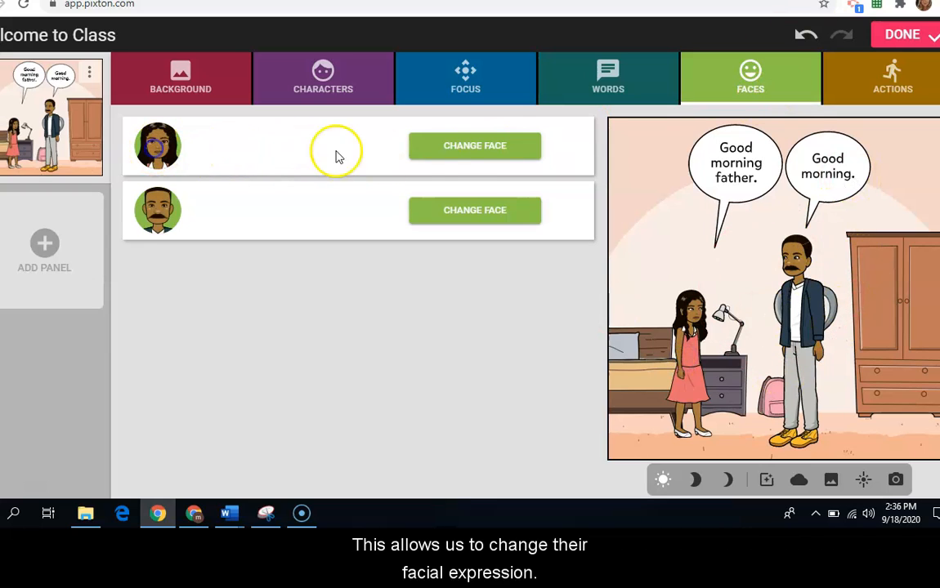
{"action": "left_click", "coordinate": [456, 154]}
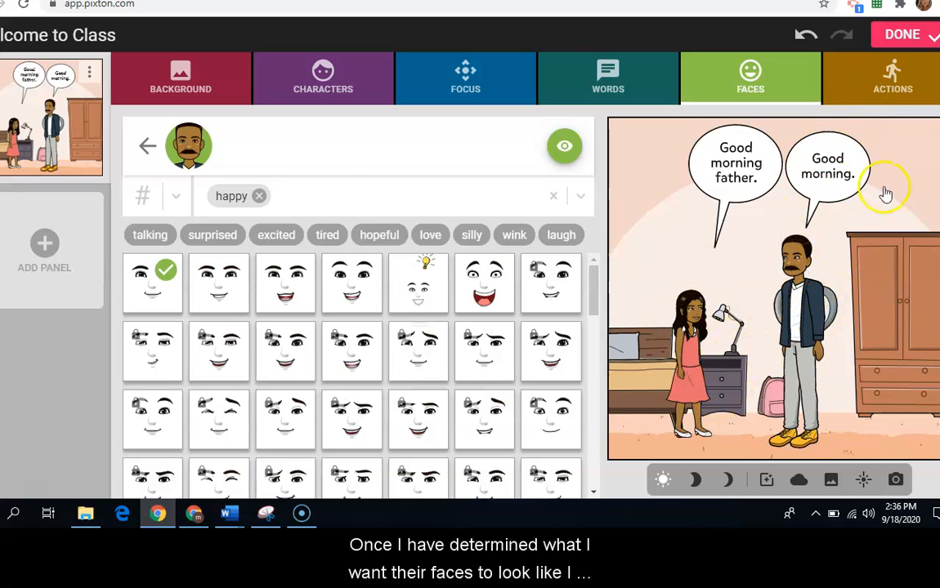
{"action": "left_click", "coordinate": [873, 87]}
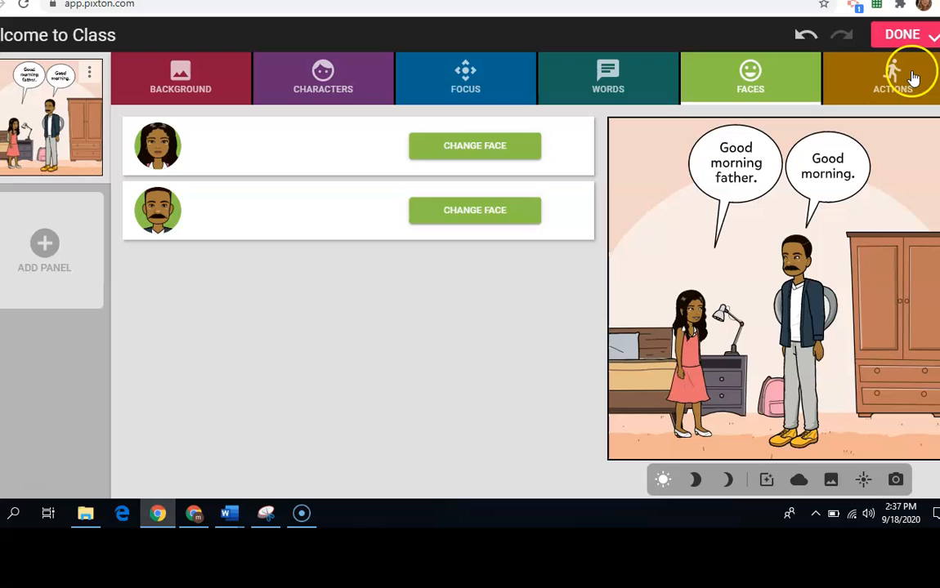
{"action": "left_click", "coordinate": [912, 75]}
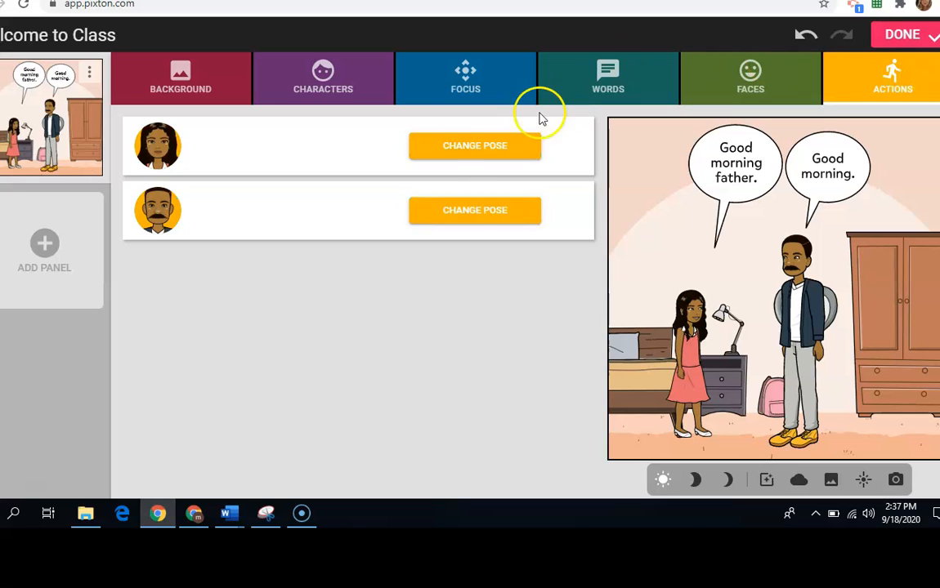
Step: Pose the girl and the man each standing with one arm held out in front, toward each other
{"action": "left_click", "coordinate": [491, 155]}
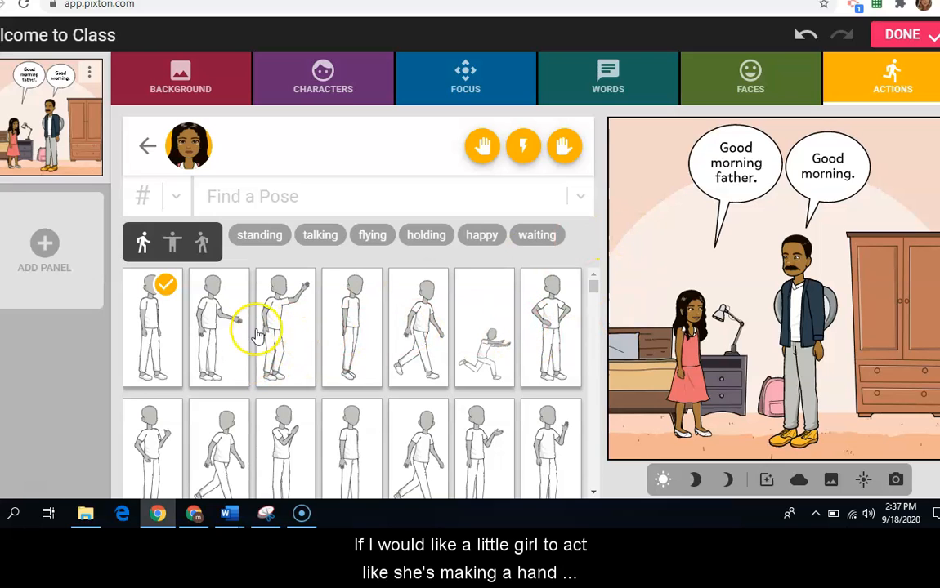
{"action": "left_click", "coordinate": [228, 343]}
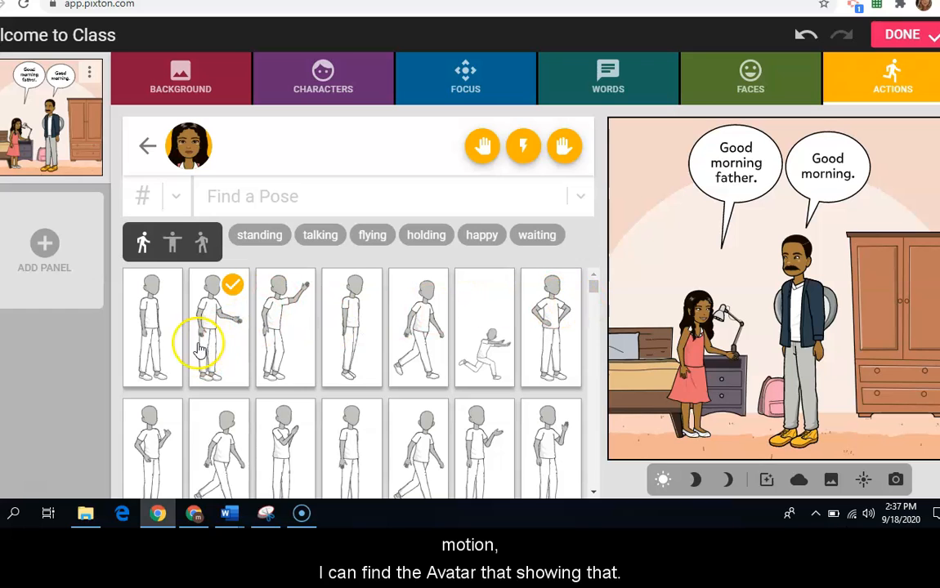
{"action": "left_click", "coordinate": [174, 244]}
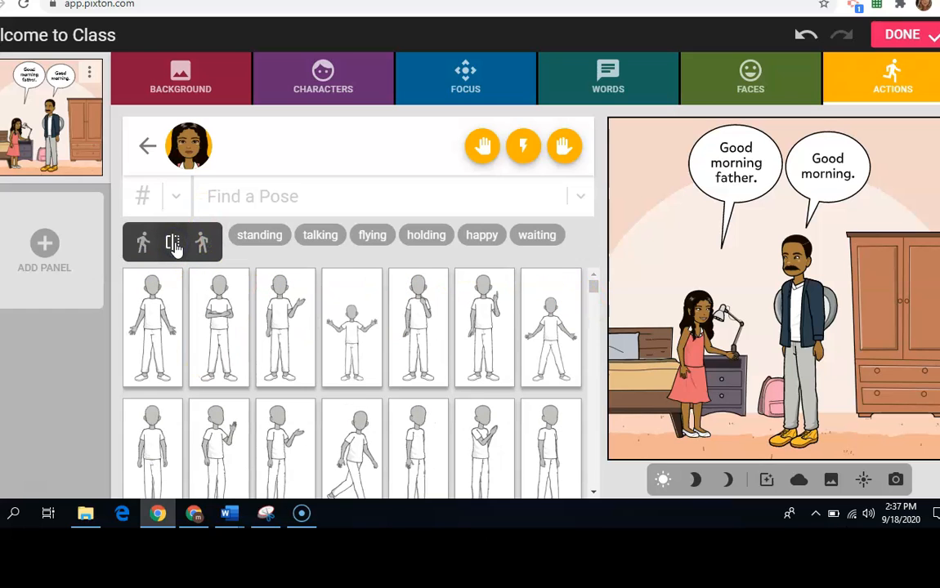
{"action": "left_click", "coordinate": [791, 333]}
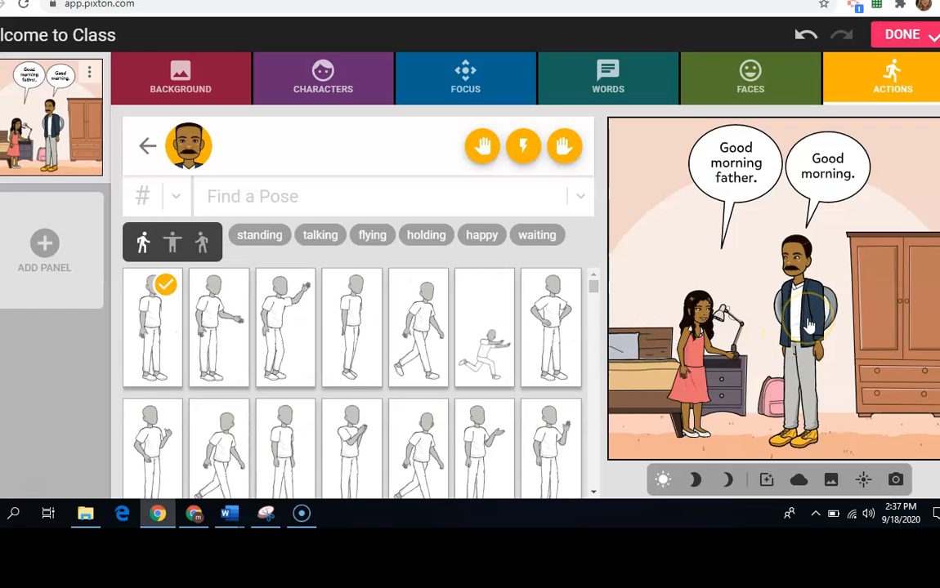
{"action": "left_click", "coordinate": [212, 349]}
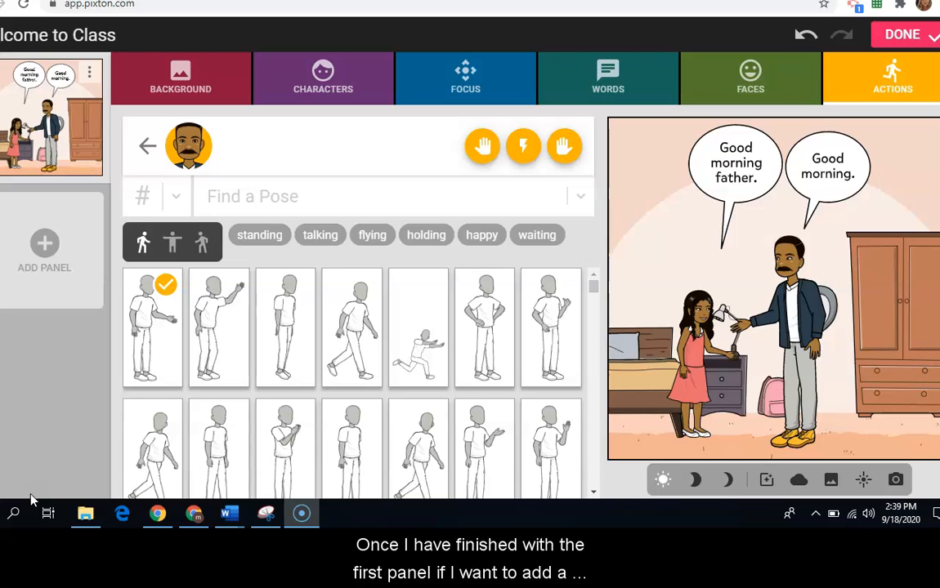
Step: Add a second panel and give it the background with the large whiteboard and the seated audience
{"action": "left_click", "coordinate": [51, 258]}
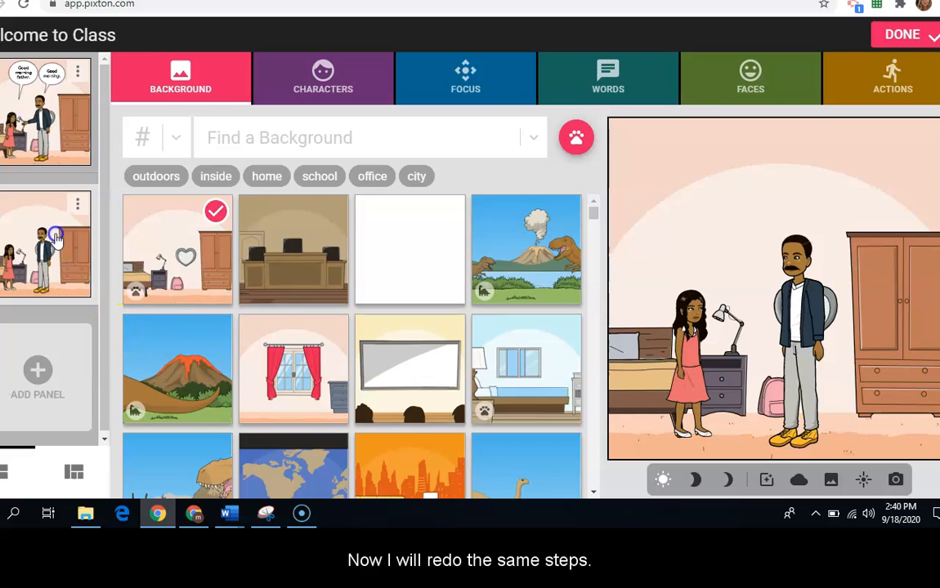
{"action": "left_click", "coordinate": [386, 360]}
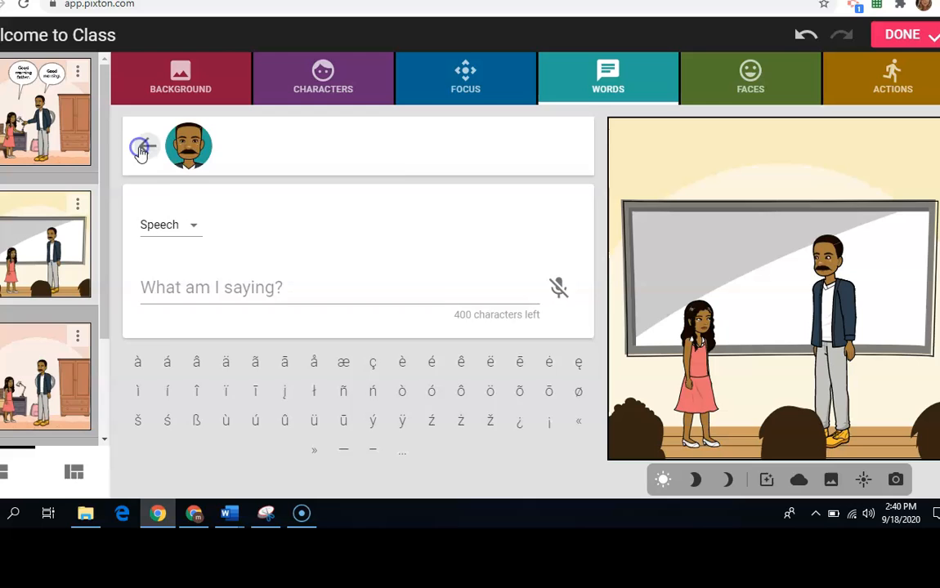
{"action": "left_click", "coordinate": [144, 148]}
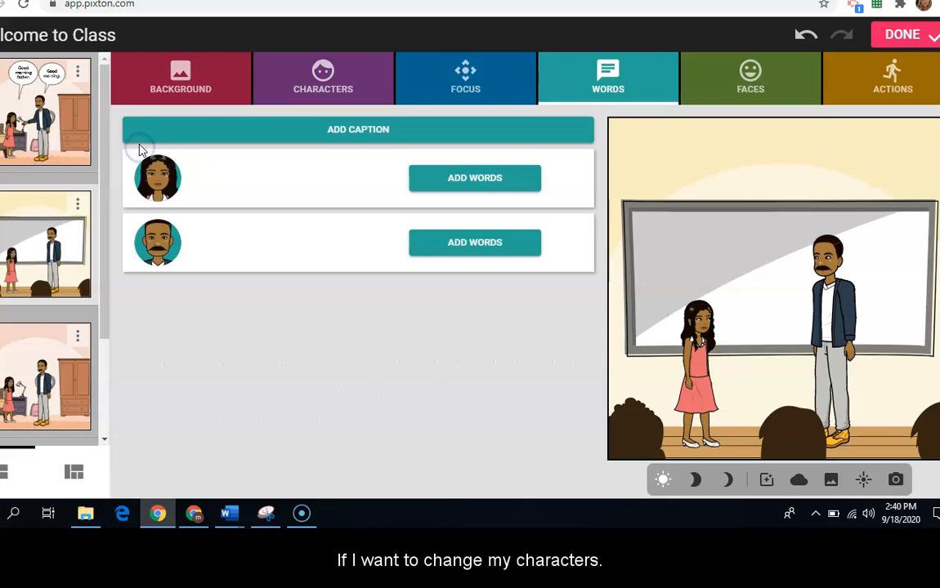
{"action": "left_click", "coordinate": [137, 98]}
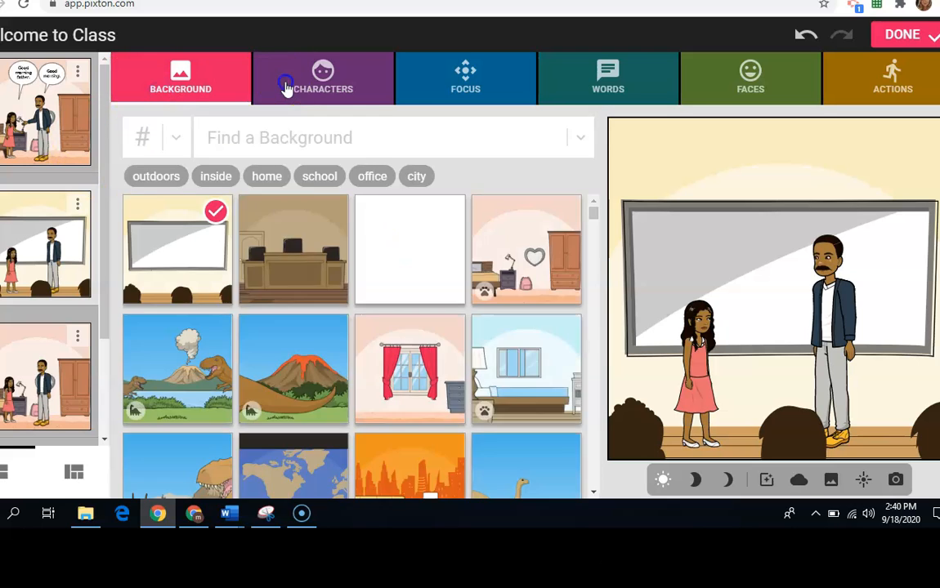
Step: Remove the man from the second panel and add a woman with long curly black hair, a dark jacket and a dark skirt
{"action": "left_click", "coordinate": [286, 89]}
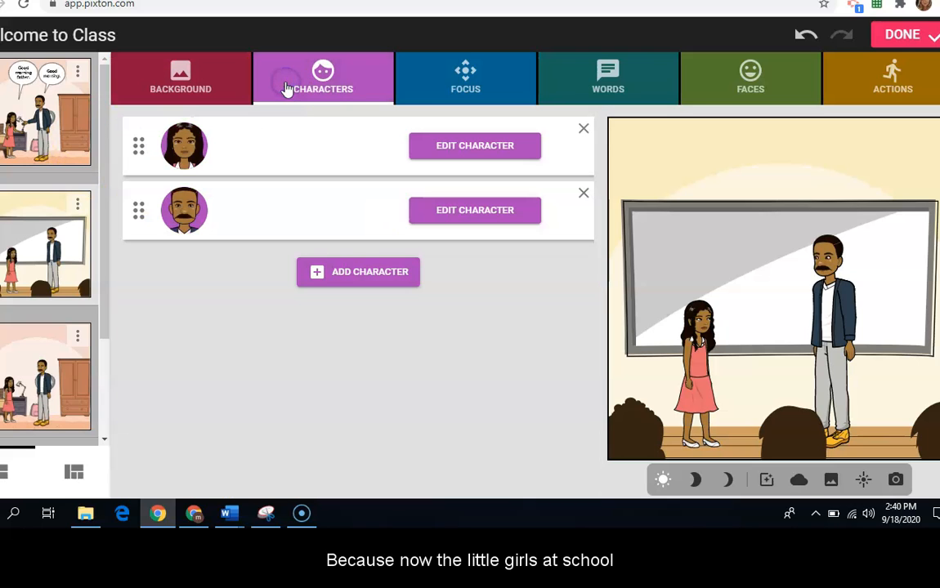
{"action": "left_click", "coordinate": [586, 193]}
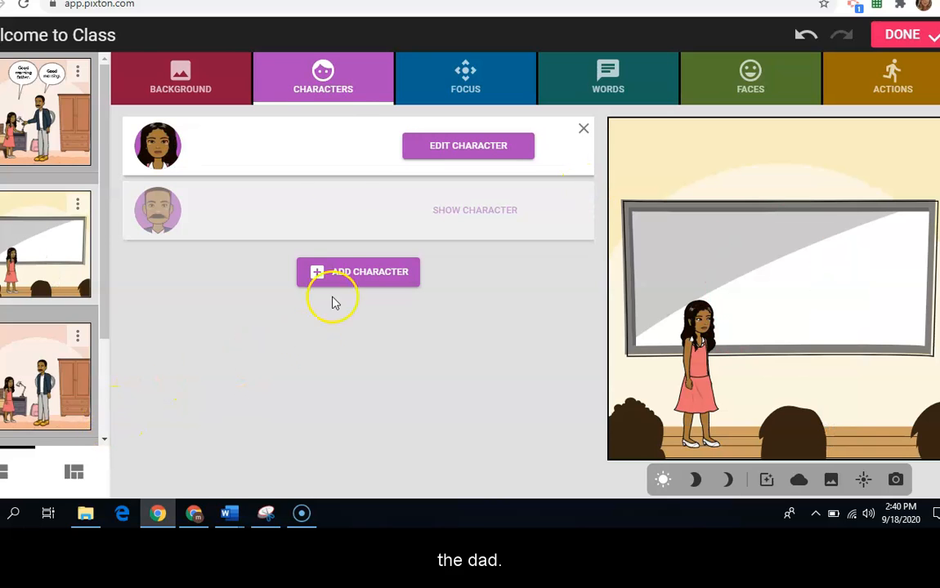
{"action": "left_click", "coordinate": [375, 276]}
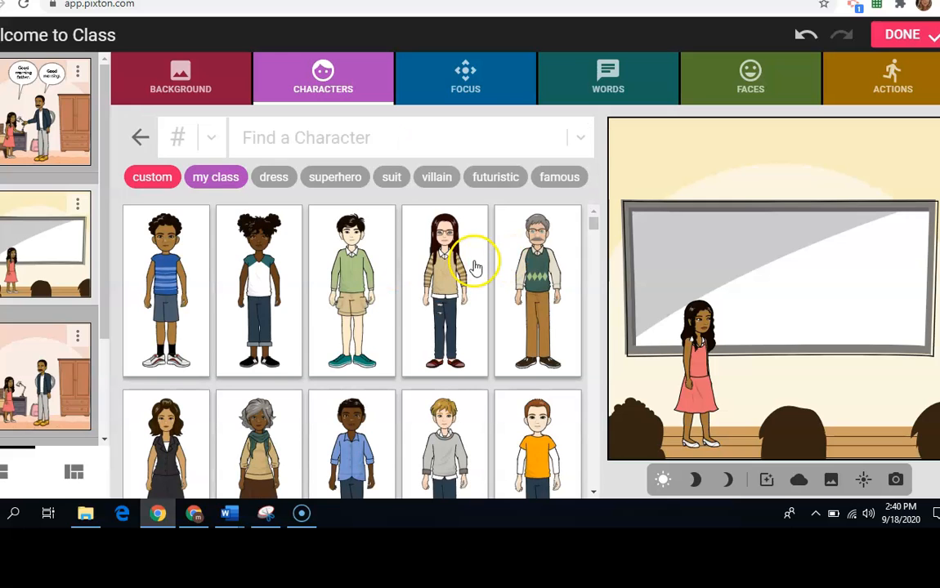
{"action": "left_click", "coordinate": [163, 353]}
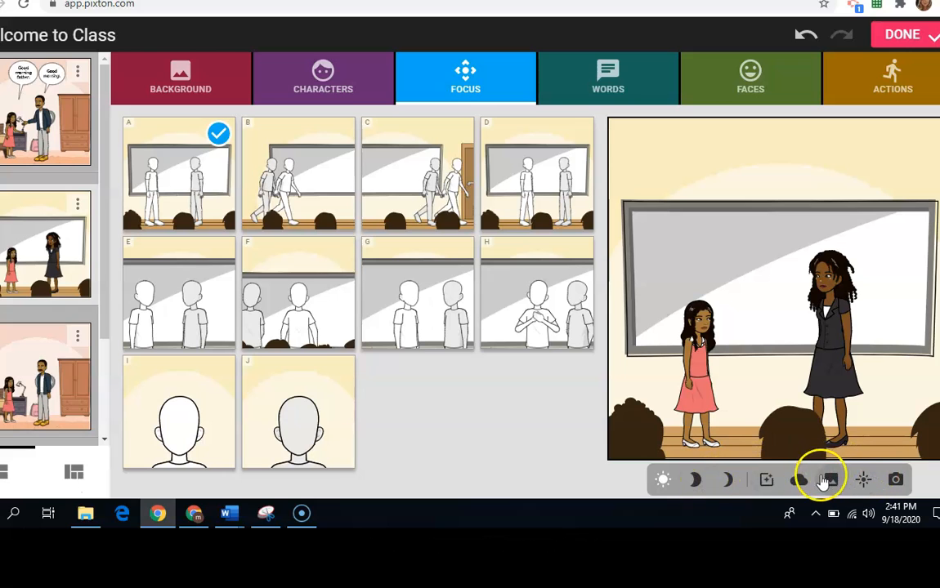
Step: Try the yellow burst backdrop with orange rays on the second panel, and switch the backdrop back to none
{"action": "left_click", "coordinate": [829, 480]}
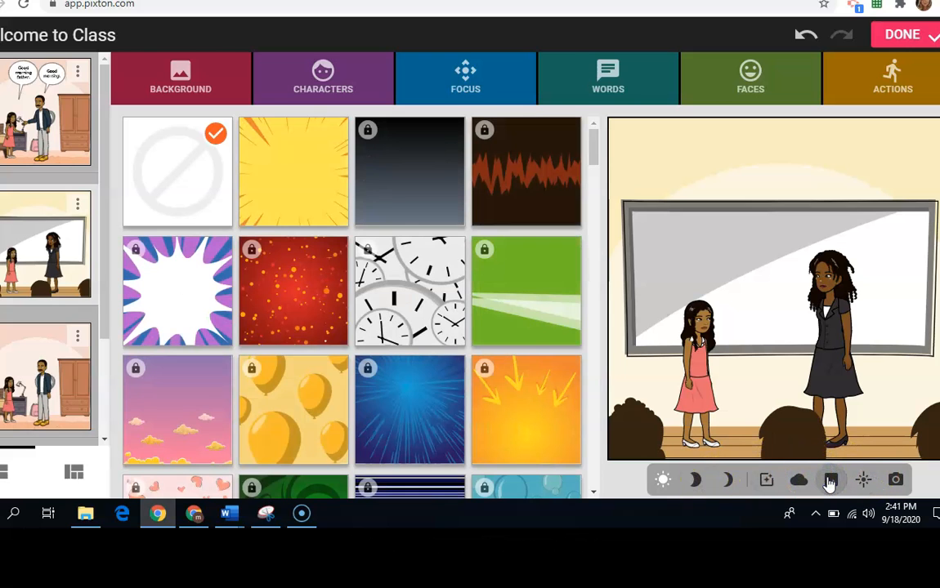
{"action": "left_click", "coordinate": [301, 191]}
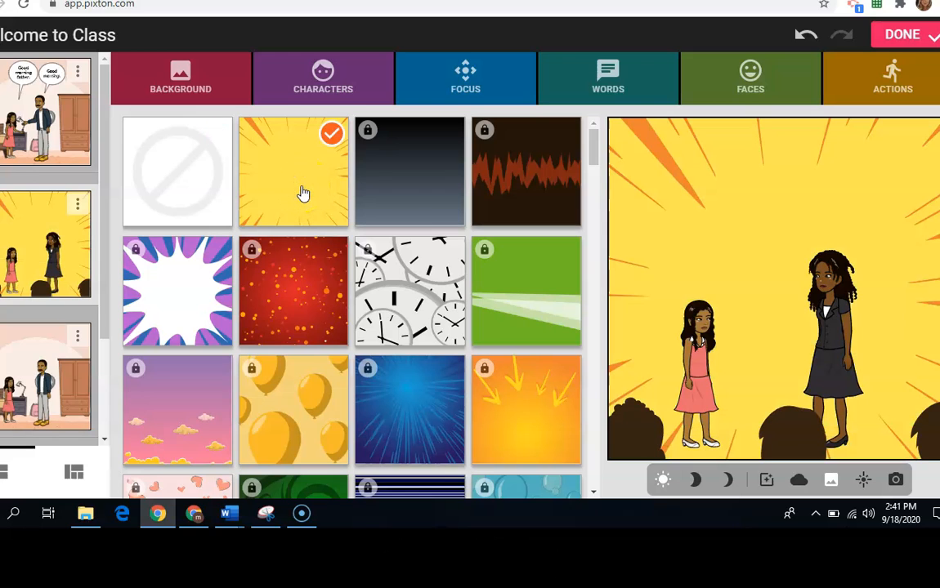
{"action": "left_click", "coordinate": [170, 187]}
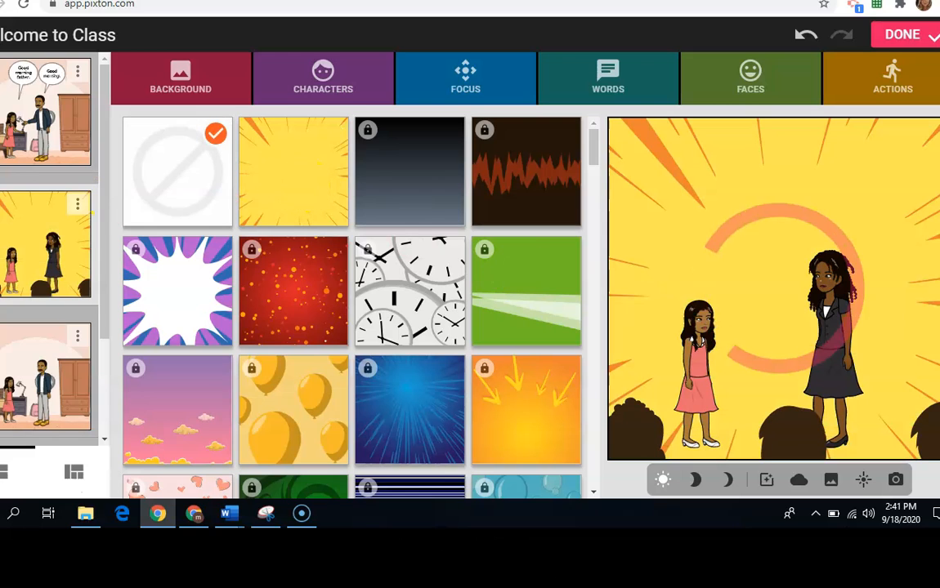
Step: Try the dark shadow lighting filter on the second panel, and switch the filter back to none
{"action": "left_click", "coordinate": [863, 480]}
{"action": "left_click", "coordinate": [282, 168]}
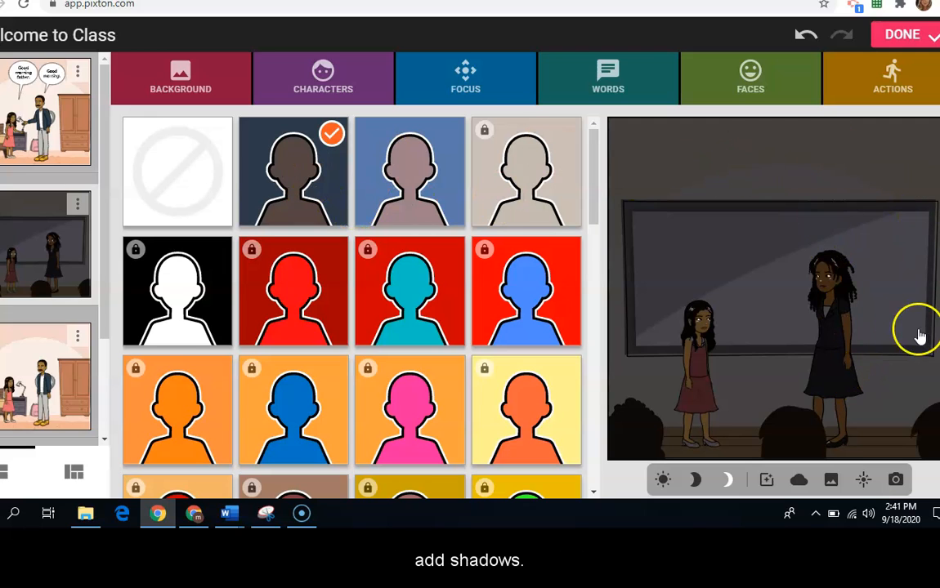
{"action": "left_click", "coordinate": [225, 185]}
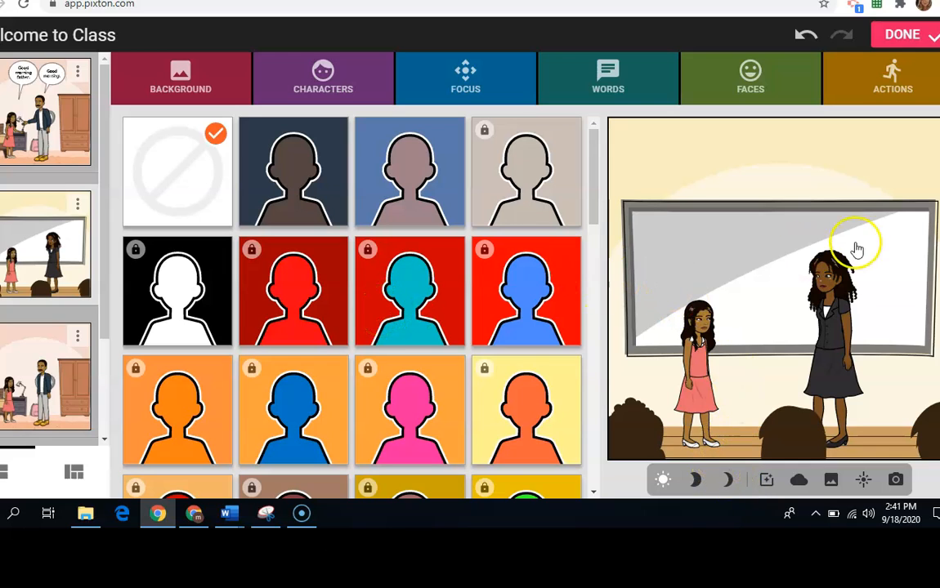
Step: Frame the second panel closer on the girl and the woman, and finish choosing the woman's open-mouthed smiling expression
{"action": "left_click", "coordinate": [460, 70]}
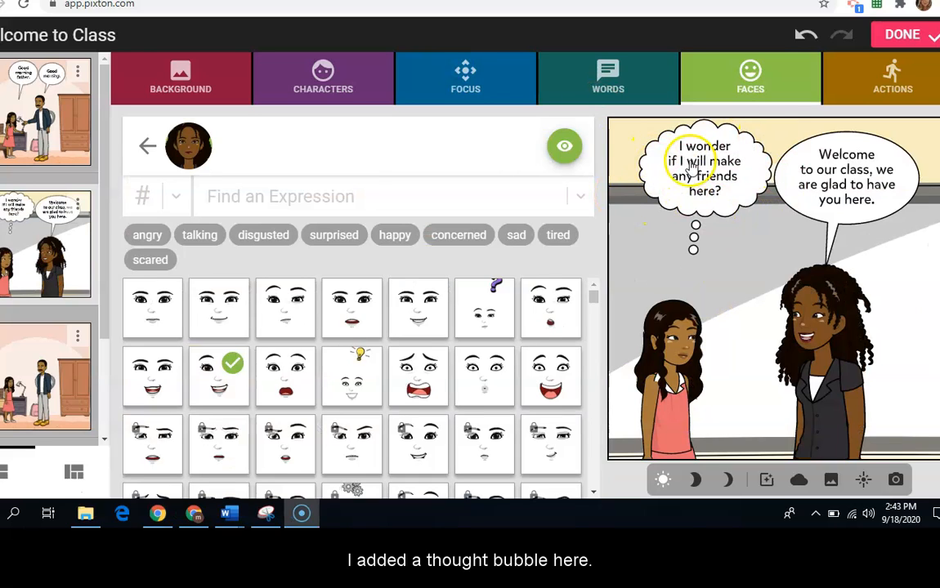
{"action": "left_click", "coordinate": [148, 144]}
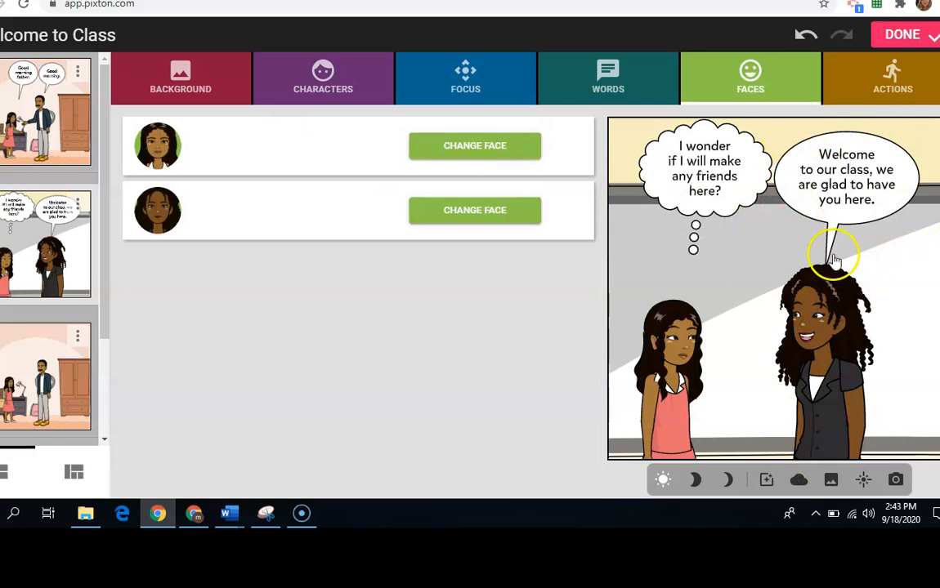
Step: Remove the third panel, which shows the girl and the man in the bedroom, from the comic
{"action": "left_click", "coordinate": [78, 338]}
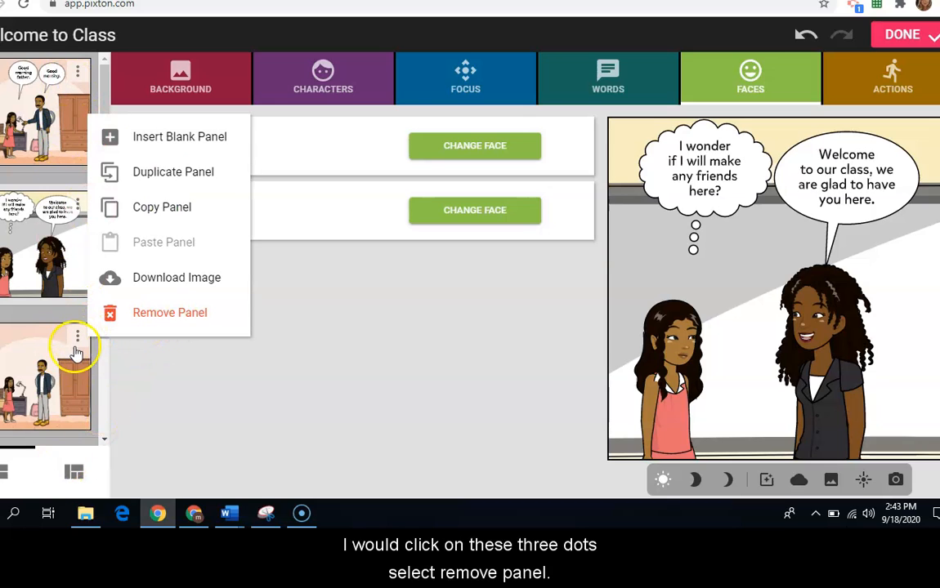
{"action": "left_click", "coordinate": [161, 317]}
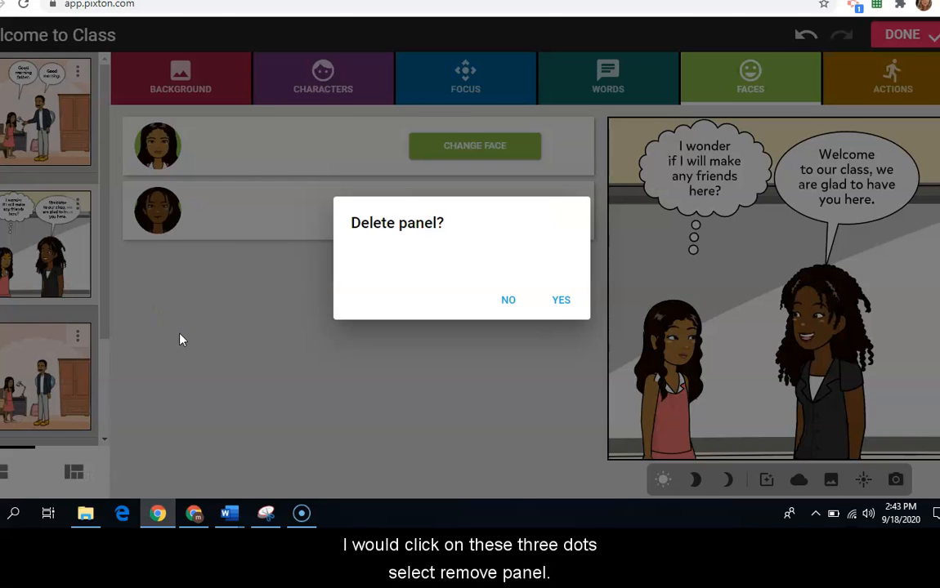
{"action": "left_click", "coordinate": [561, 301]}
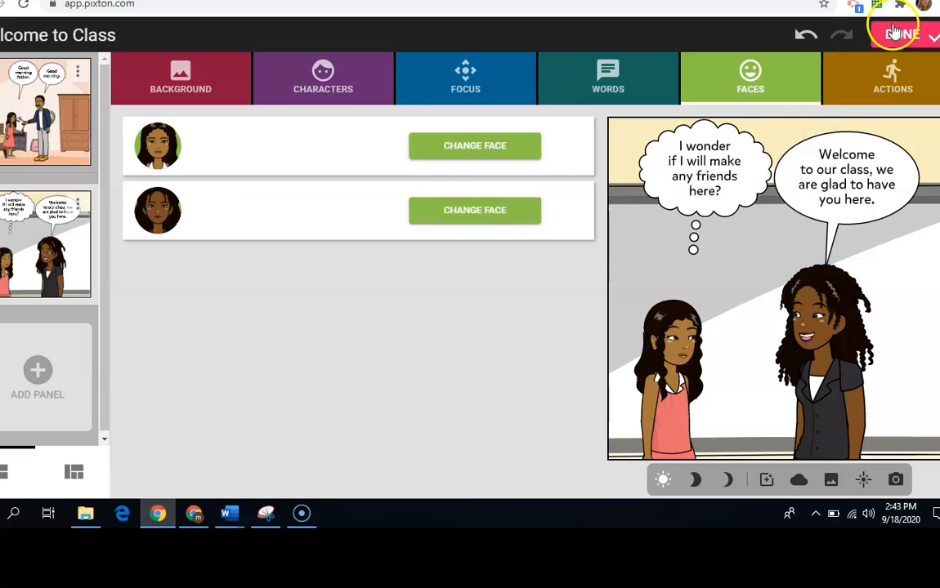
Step: Finish editing the comic and show the share link and sharing options for "Welcome to Class"
{"action": "left_click", "coordinate": [903, 36]}
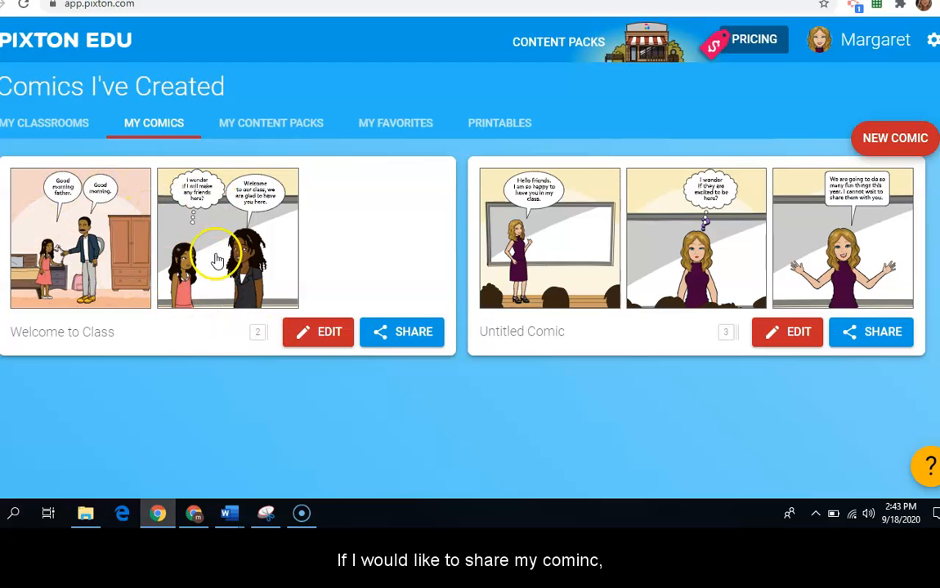
{"action": "left_click", "coordinate": [407, 333]}
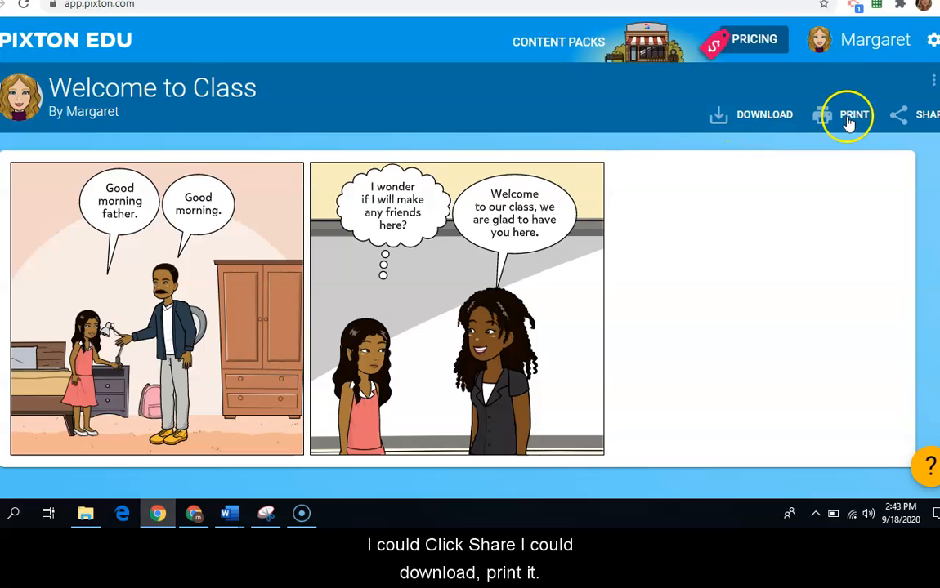
{"action": "left_click", "coordinate": [902, 115]}
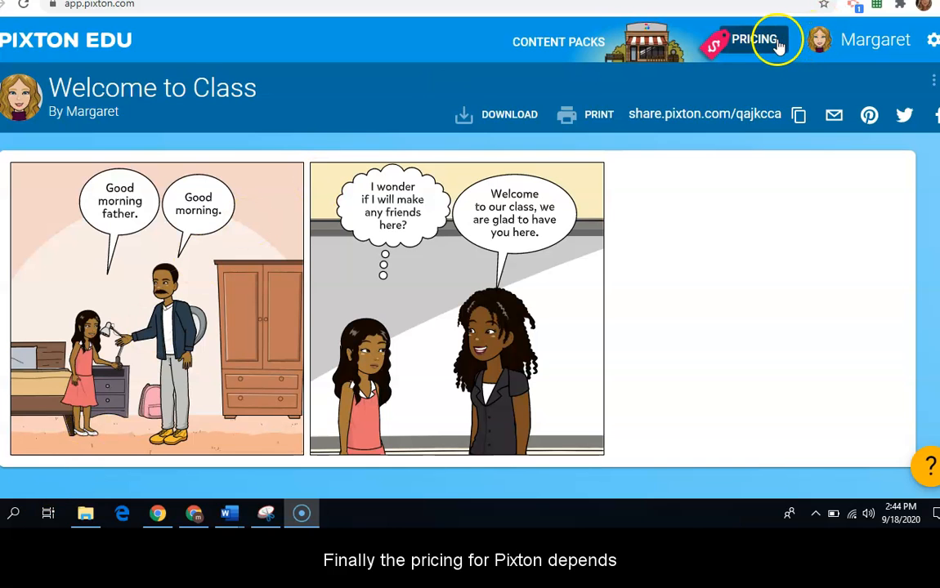
Step: Review the Pixton pricing plans, and open the School or District quote request form in USD to look through its fields
{"action": "left_click", "coordinate": [773, 45]}
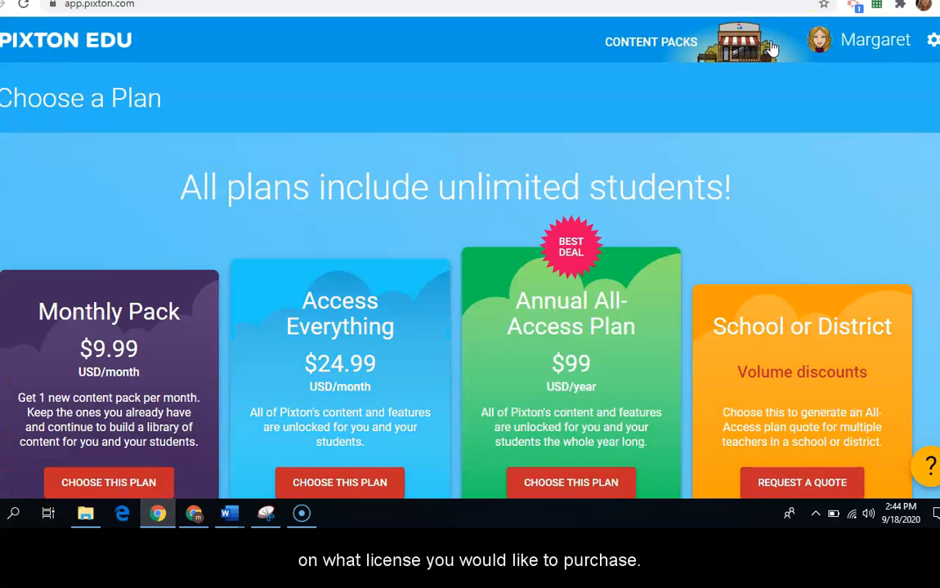
{"action": "scroll", "coordinate": [871, 186], "scroll_direction": "down", "scroll_amount": 1}
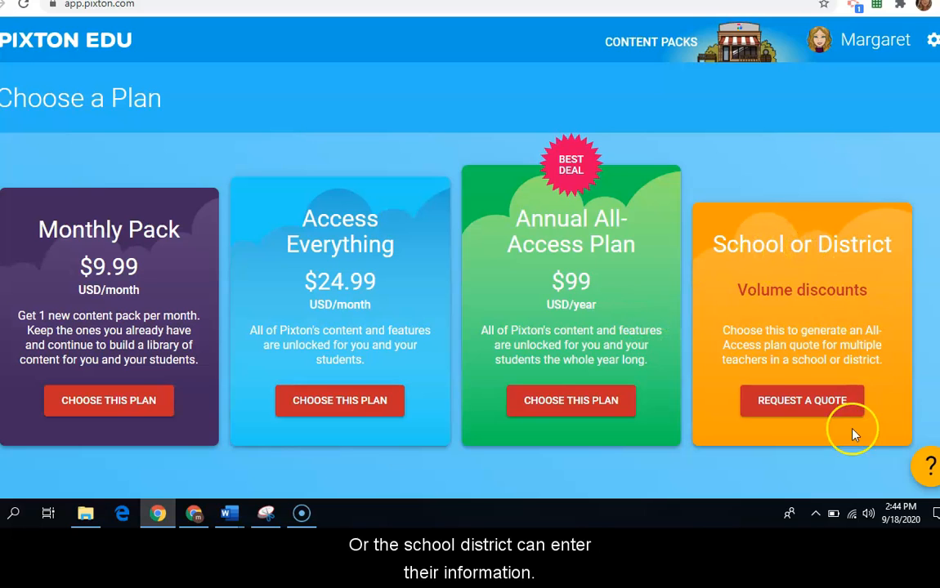
{"action": "left_click", "coordinate": [842, 406]}
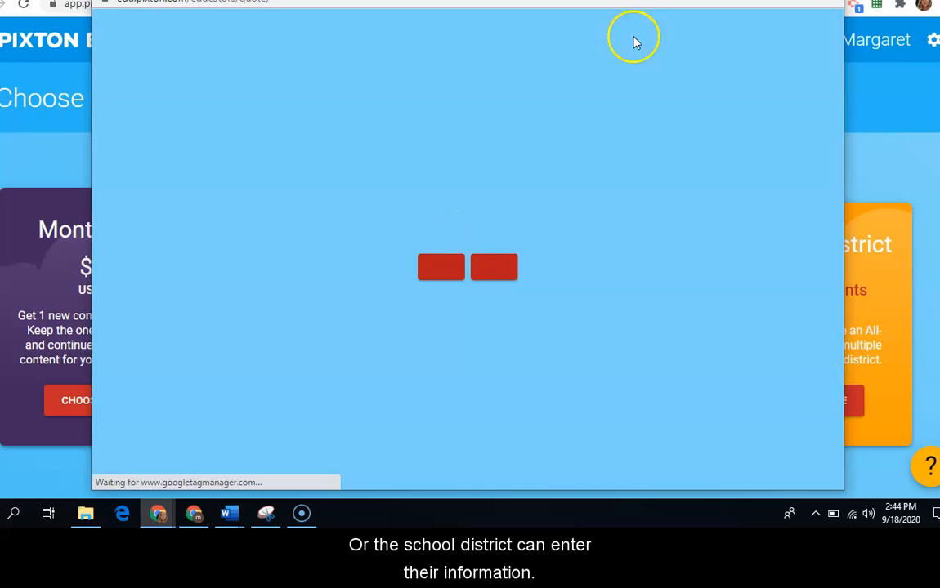
{"action": "left_click", "coordinate": [487, 269]}
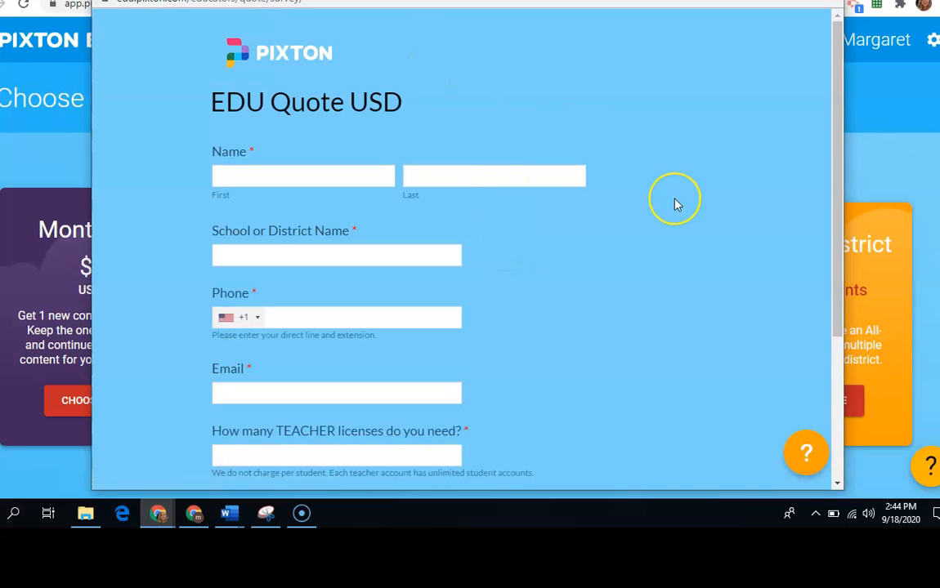
{"action": "scroll", "coordinate": [675, 204], "scroll_direction": "down", "scroll_amount": 2}
{"action": "scroll", "coordinate": [675, 204], "scroll_direction": "up", "scroll_amount": 2}
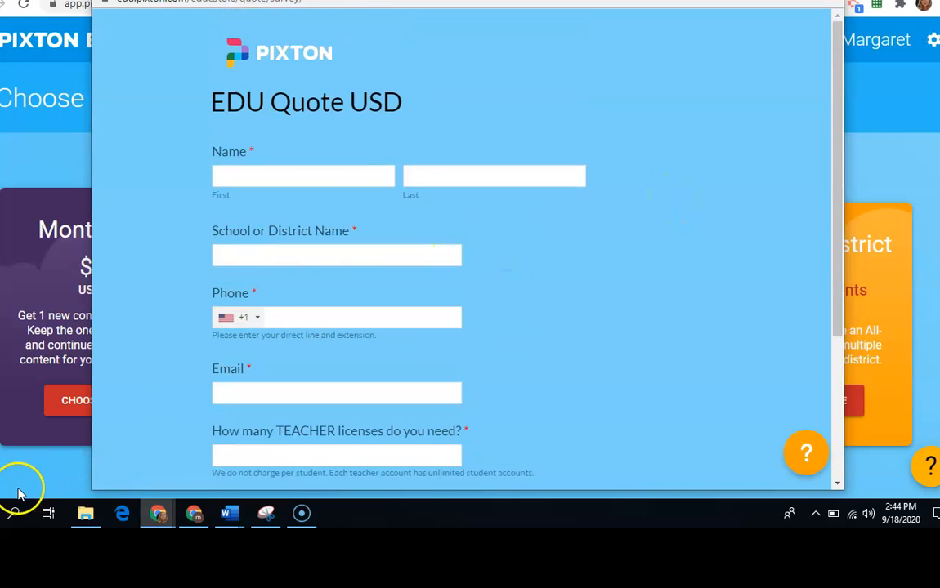